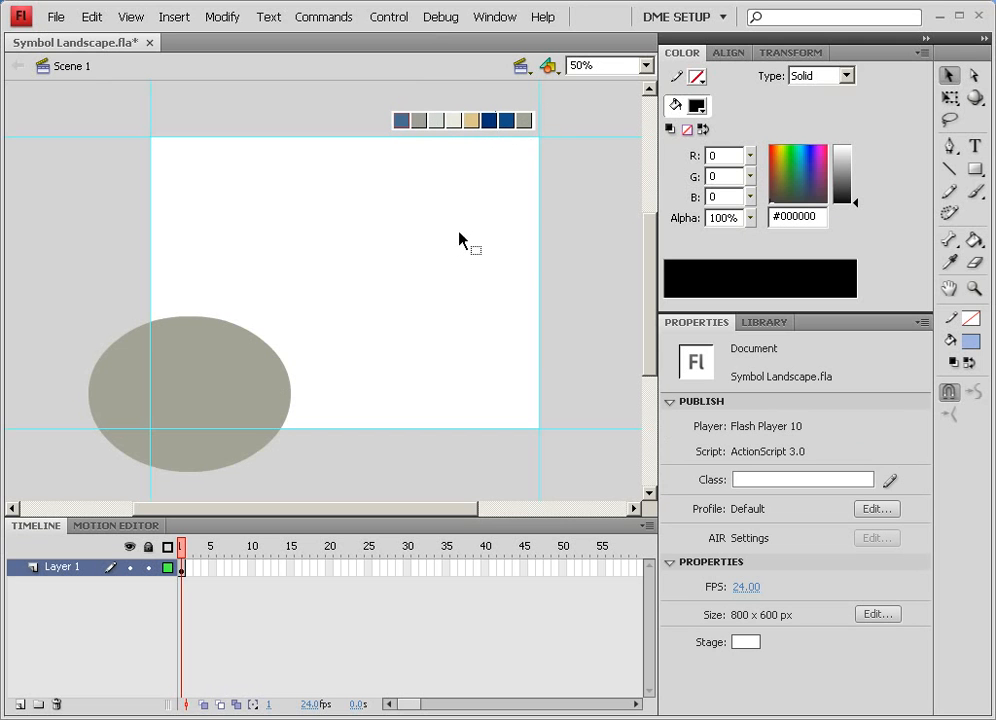
Scale up, tilt and reposition the grey hill ellipse with the Free Transform tool
{"action": "left_click", "coordinate": [198, 394]}
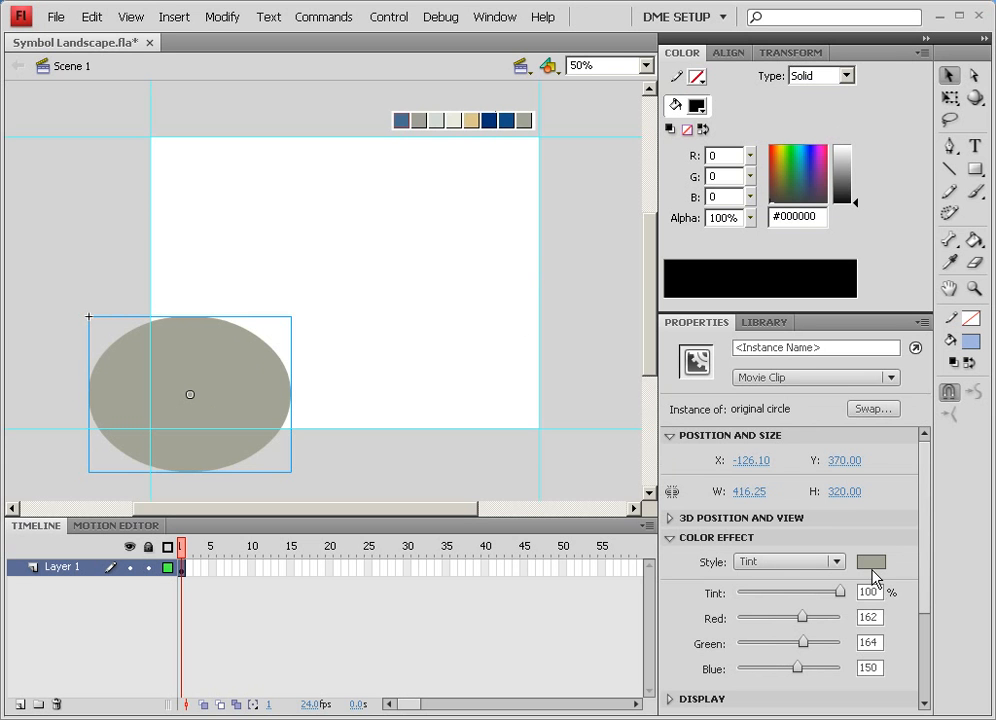
{"action": "left_click_drag", "start_coordinate": [924, 545], "coordinate": [870, 618]}
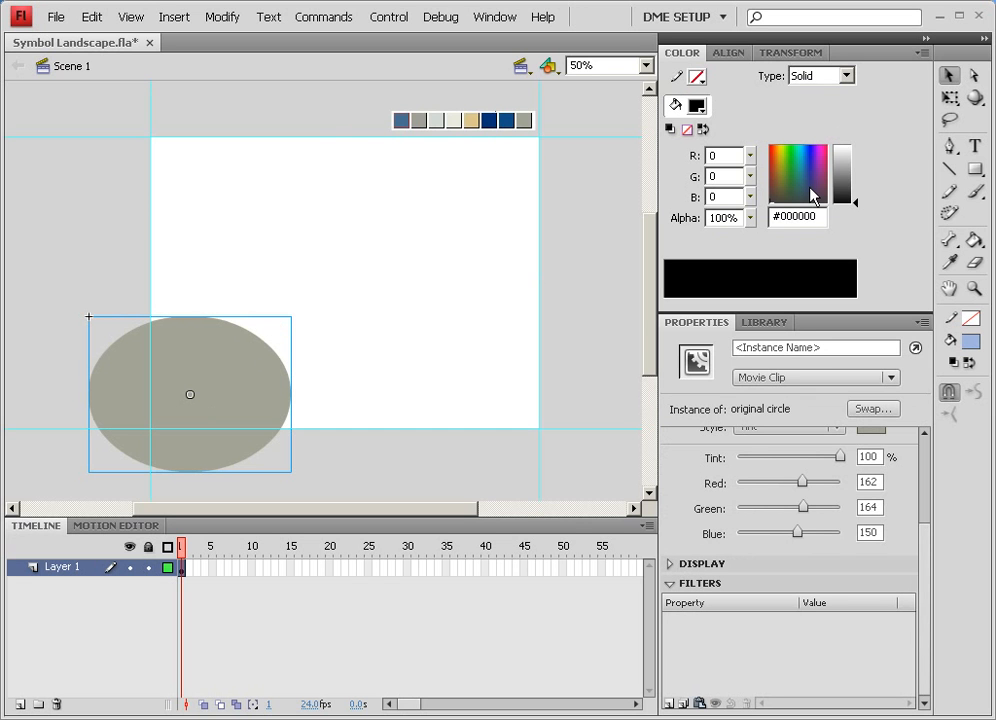
{"action": "left_click", "coordinate": [949, 97]}
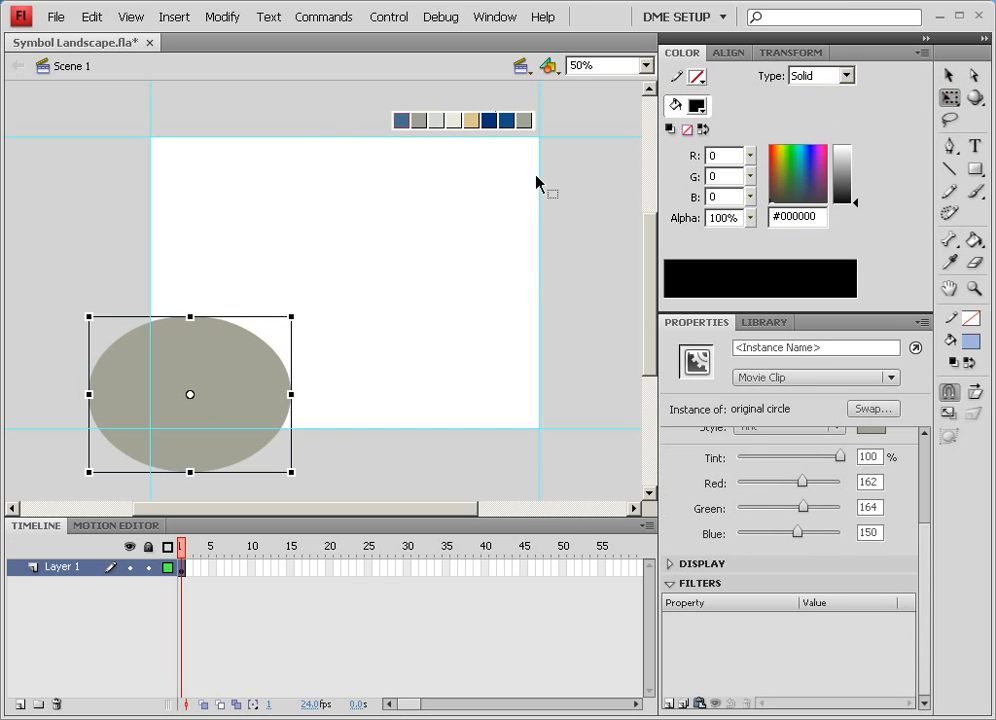
{"action": "left_click_drag", "start_coordinate": [290, 316], "coordinate": [416, 286]}
{"action": "mouse_move", "coordinate": [320, 338]}
{"action": "left_mouse_down"}
{"action": "mouse_move", "coordinate": [290, 356]}
{"action": "mouse_move", "coordinate": [325, 360]}
{"action": "left_mouse_up"}
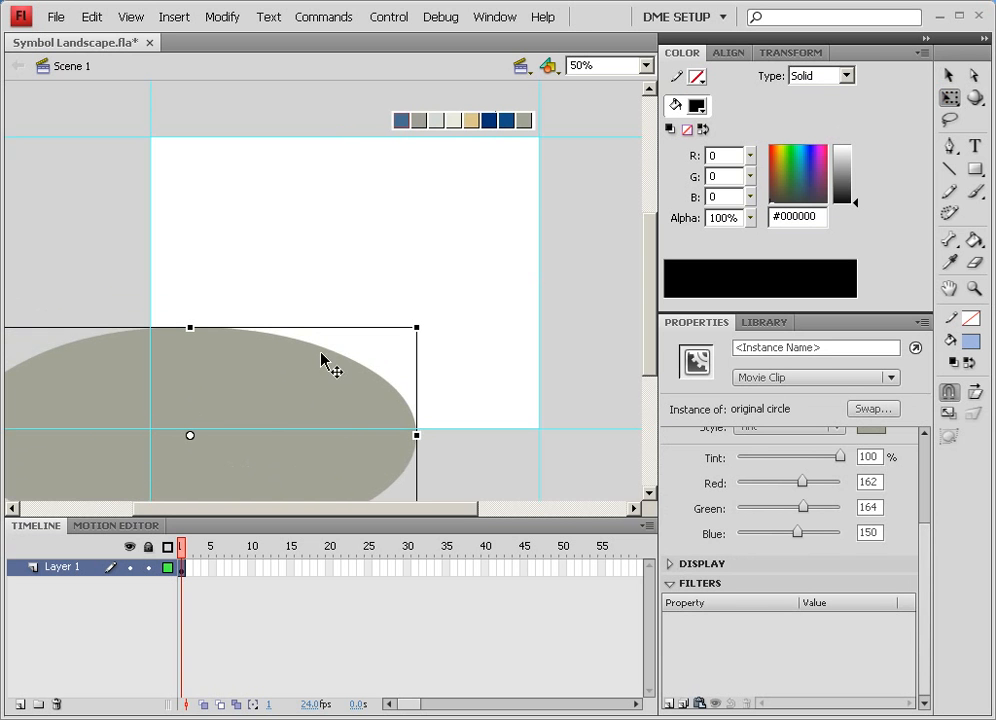
{"action": "left_click_drag", "start_coordinate": [429, 318], "coordinate": [487, 347]}
{"action": "left_click_drag", "start_coordinate": [271, 379], "coordinate": [302, 380]}
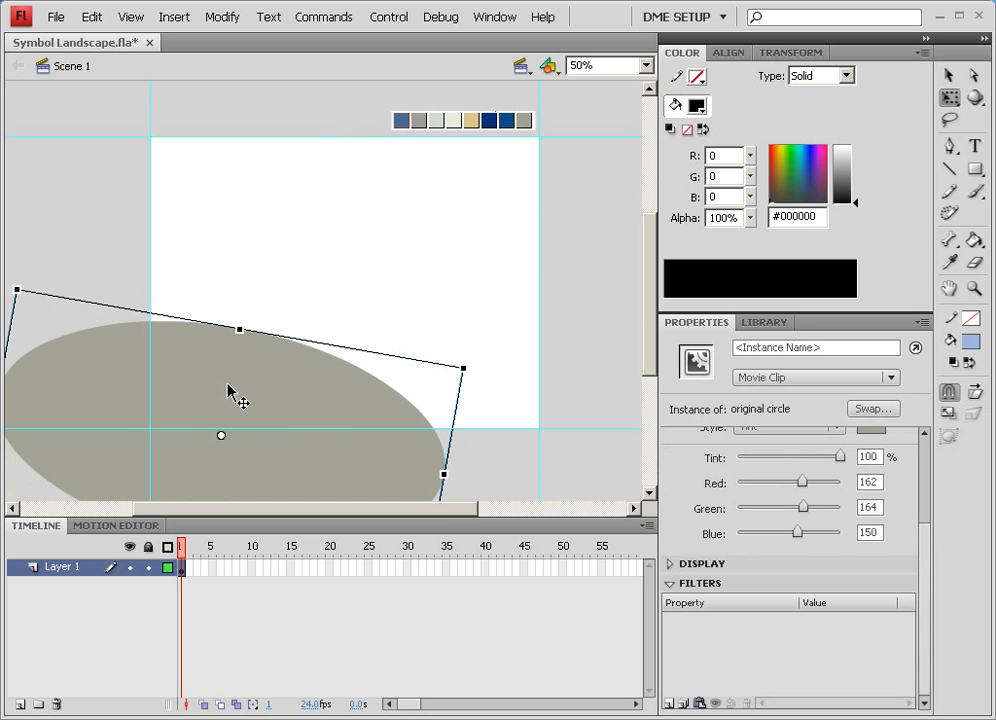
Duplicate the hill and rotate and position the copy on the right side of the stage
{"action": "key", "text": "space"}
{"action": "left_click_drag", "start_coordinate": [227, 385], "coordinate": [509, 333]}
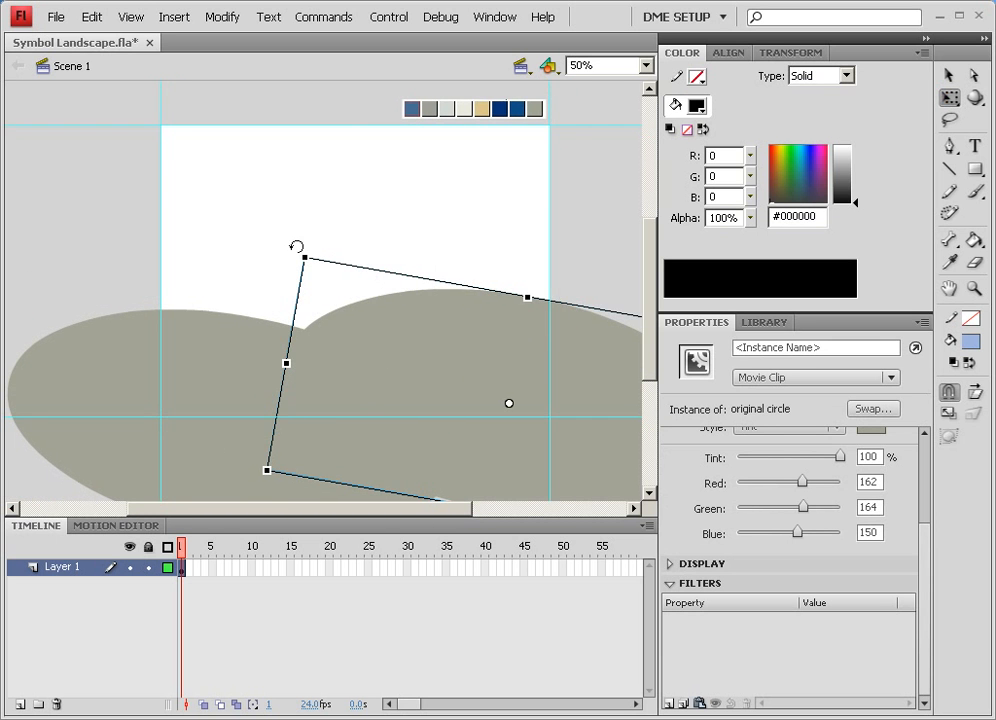
{"action": "left_click_drag", "start_coordinate": [307, 248], "coordinate": [167, 302]}
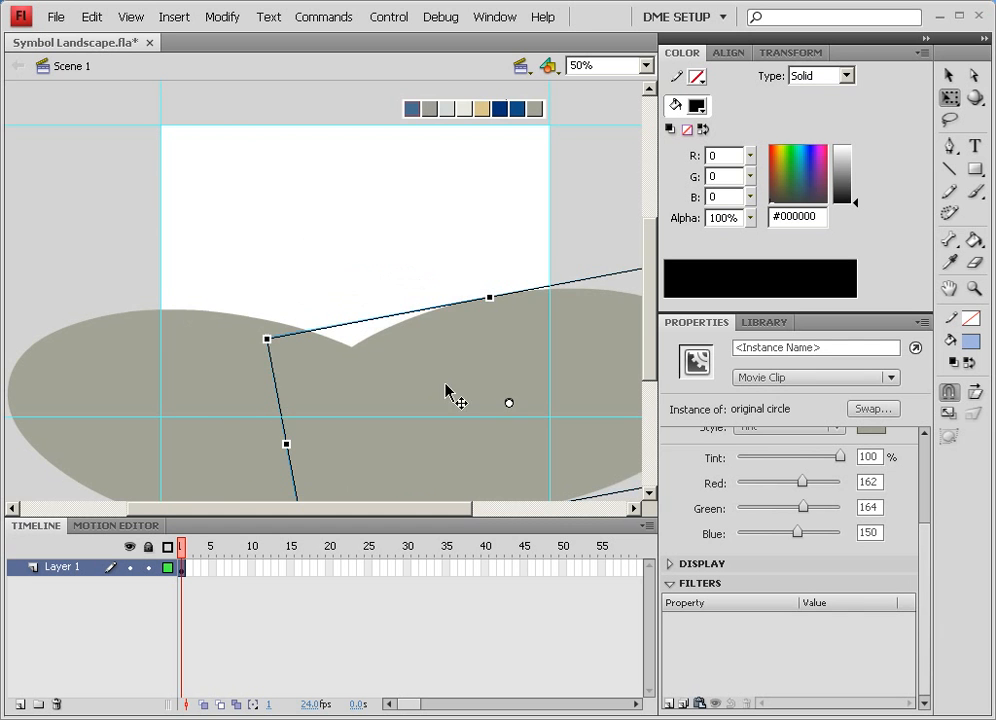
{"action": "left_click_drag", "start_coordinate": [456, 400], "coordinate": [513, 338]}
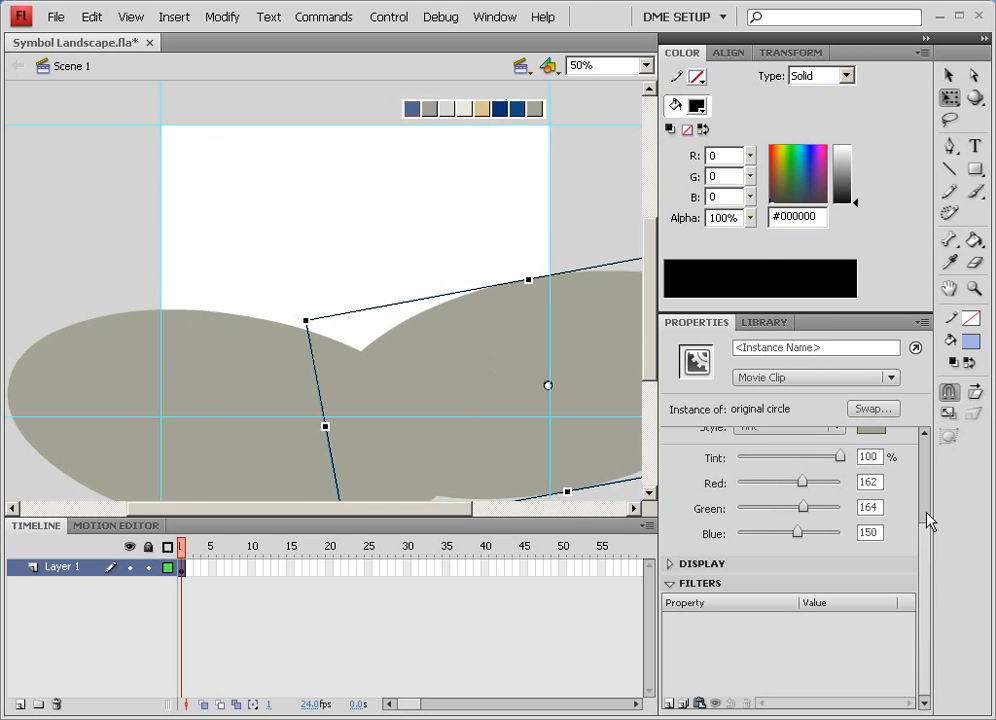
Add a Drop Shadow filter to the right hill with Medium quality and 16 px blur
{"action": "left_click", "coordinate": [670, 704]}
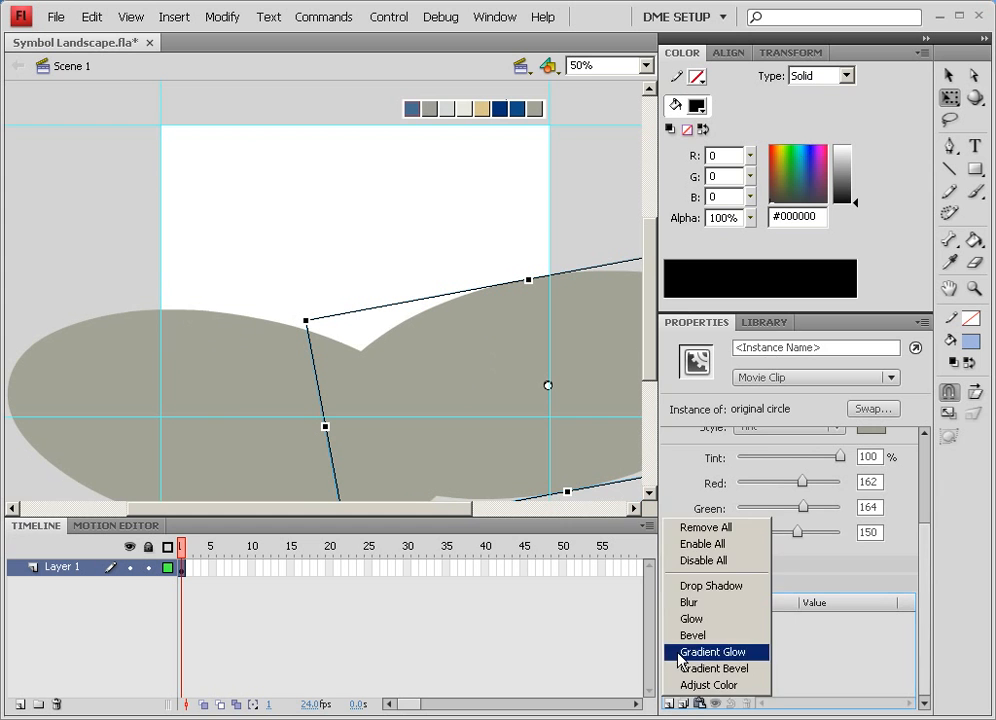
{"action": "left_click", "coordinate": [688, 591]}
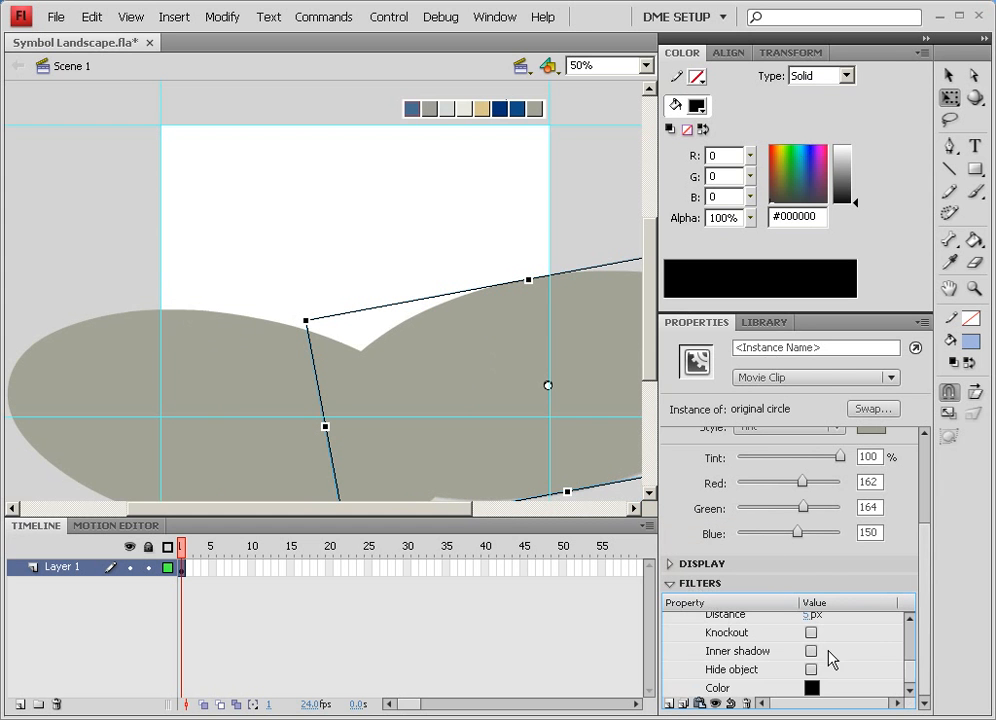
{"action": "left_click_drag", "start_coordinate": [909, 660], "coordinate": [857, 662]}
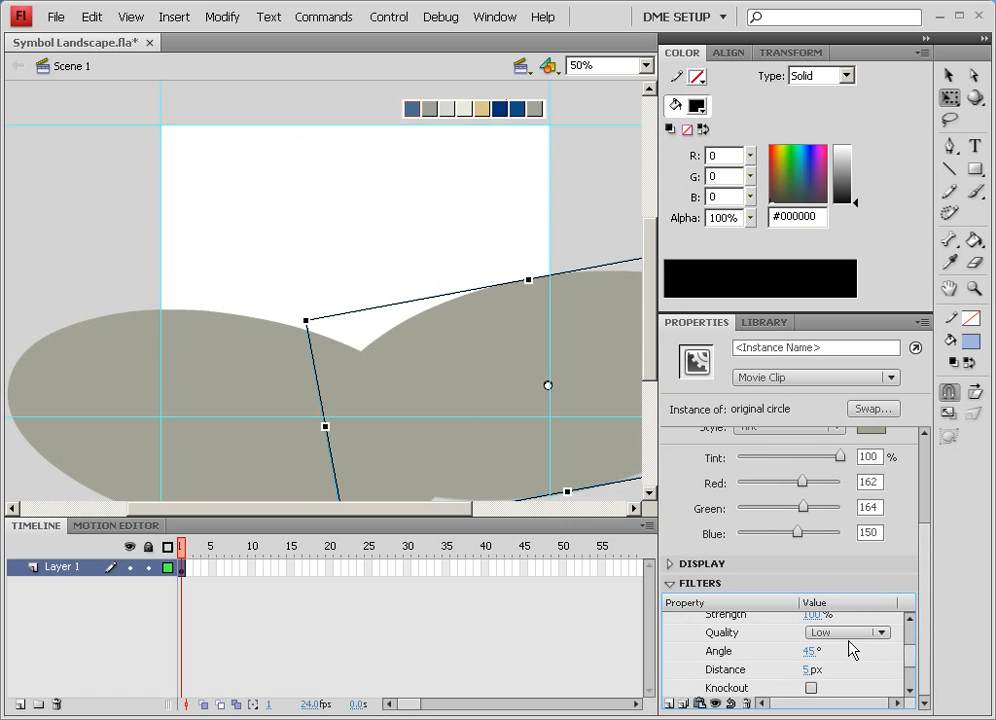
{"action": "left_click", "coordinate": [878, 633]}
{"action": "left_click", "coordinate": [860, 667]}
{"action": "scroll", "coordinate": [907, 650], "scroll_direction": "up", "scroll_amount": 3}
{"action": "left_click_drag", "start_coordinate": [811, 641], "coordinate": [820, 643]}
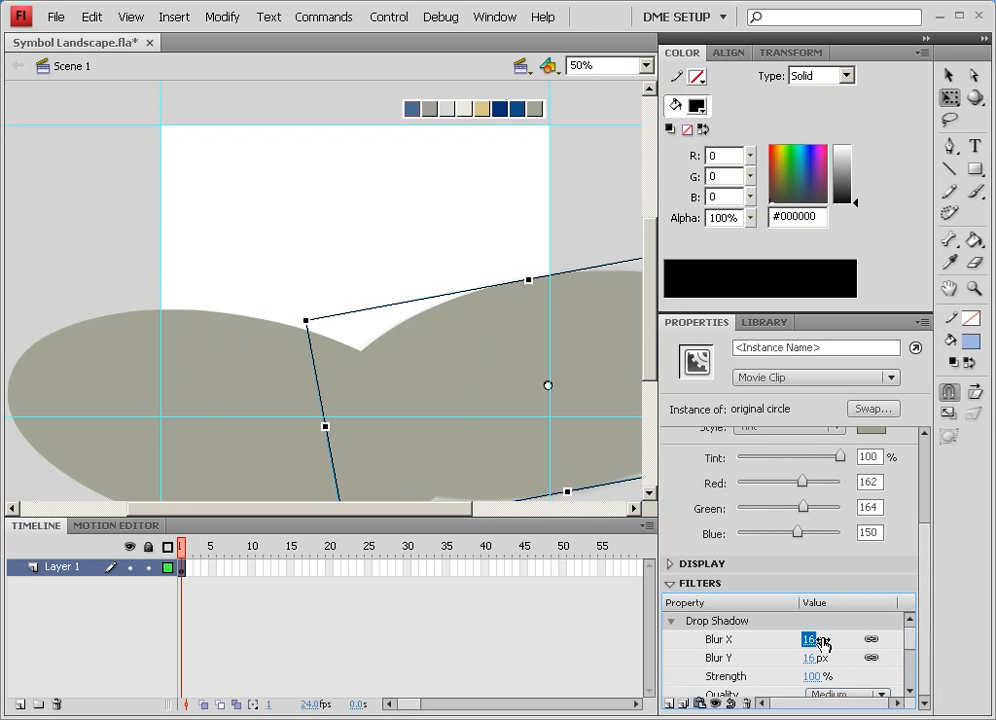
{"action": "left_click", "coordinate": [405, 253]}
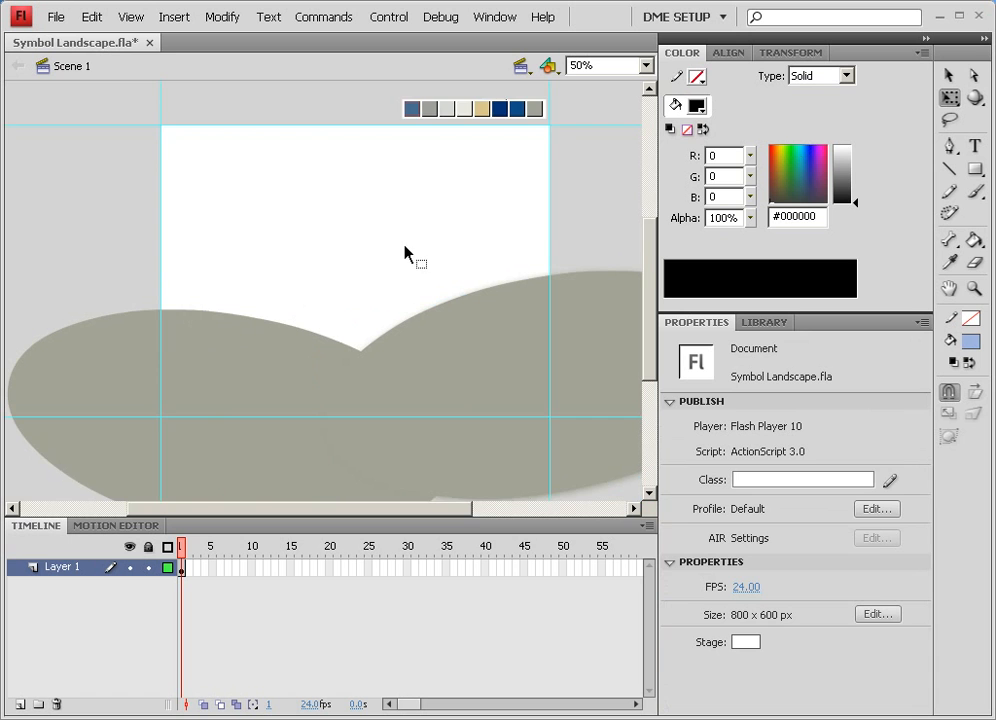
Set the right hill's drop shadow distance to 12 px
{"action": "scroll", "coordinate": [406, 280], "scroll_direction": "down", "scroll_amount": 3}
{"action": "left_click", "coordinate": [502, 149]}
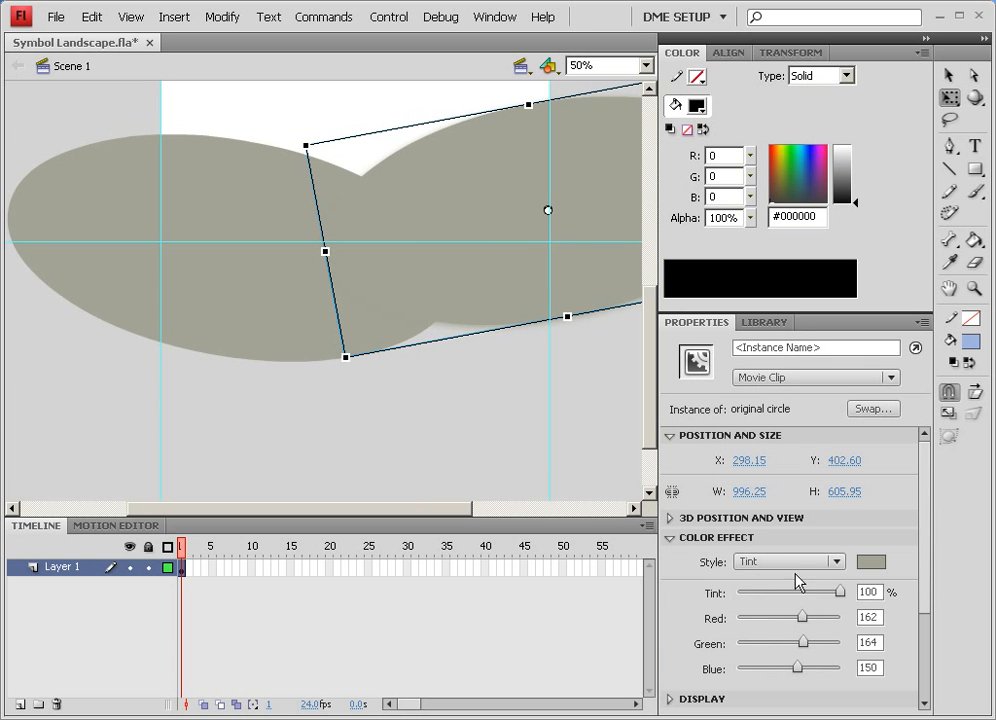
{"action": "scroll", "coordinate": [910, 578], "scroll_direction": "down", "scroll_amount": 5}
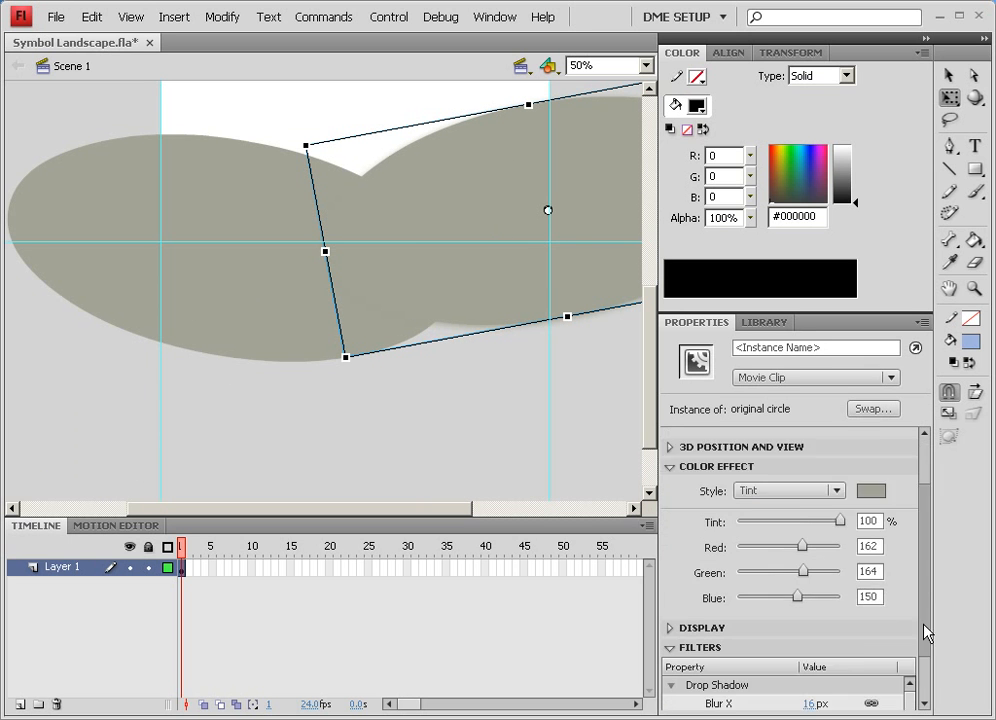
{"action": "scroll", "coordinate": [912, 658], "scroll_direction": "down", "scroll_amount": 3}
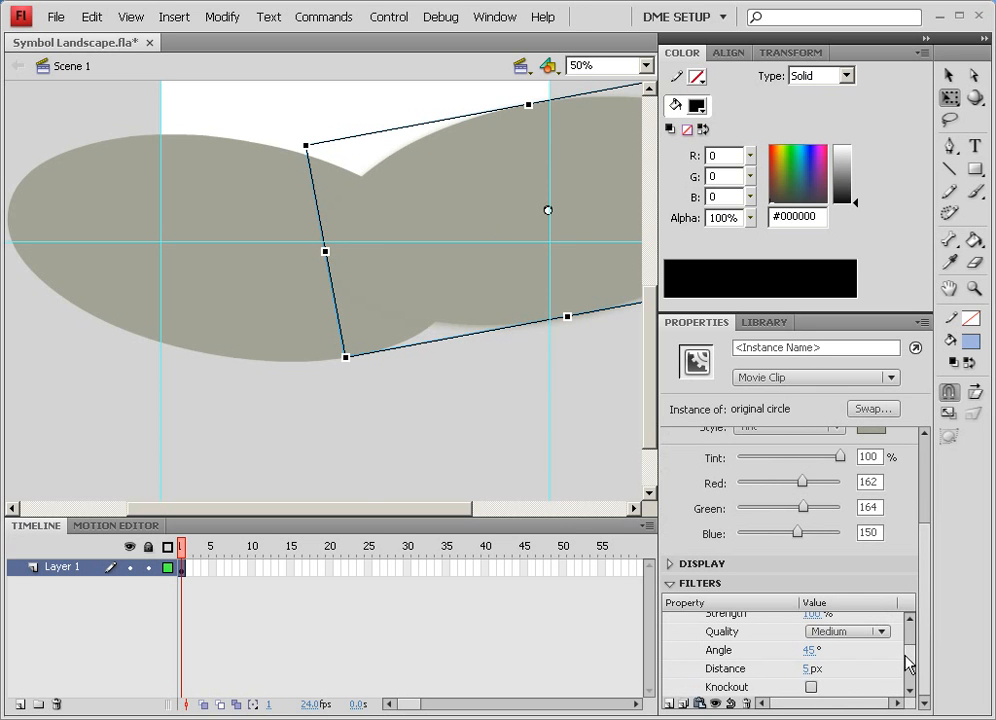
{"action": "scroll", "coordinate": [910, 659], "scroll_direction": "down", "scroll_amount": 3}
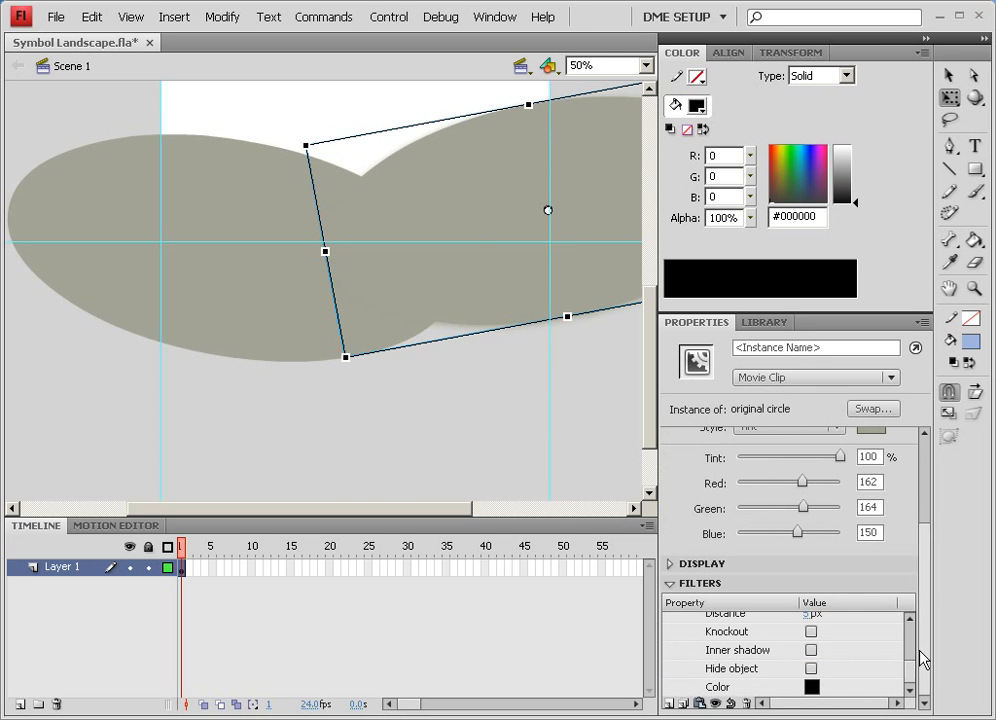
{"action": "scroll", "coordinate": [916, 667], "scroll_direction": "up", "scroll_amount": 1}
{"action": "left_click_drag", "start_coordinate": [912, 659], "coordinate": [912, 651]}
{"action": "left_click_drag", "start_coordinate": [807, 660], "coordinate": [813, 661]}
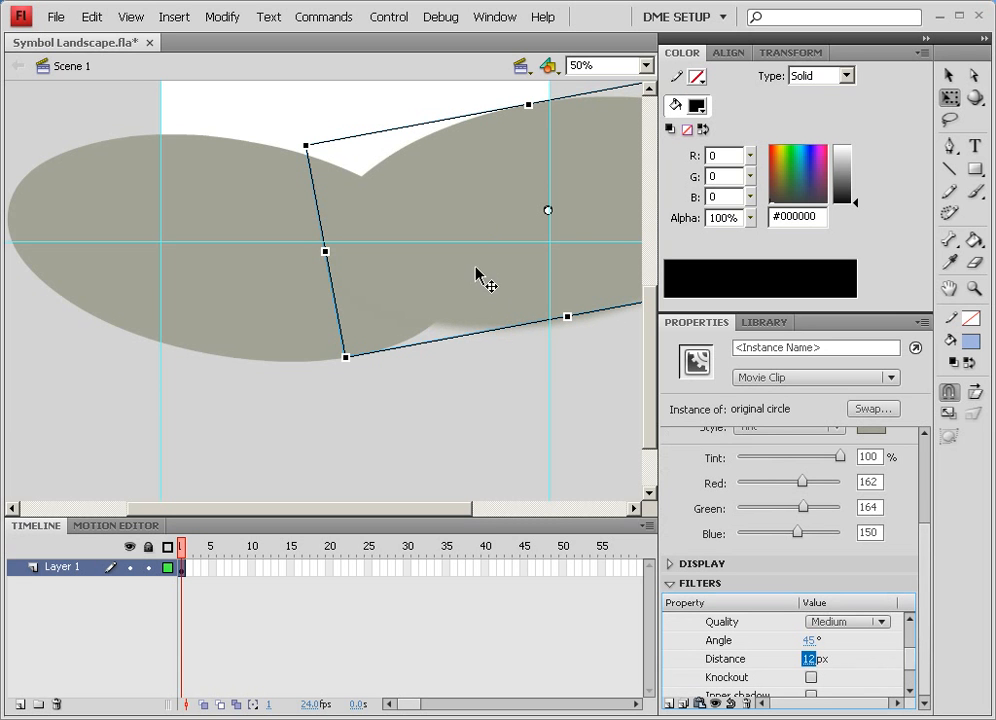
Nudge the right hill into place and set its tint to 90%
{"action": "left_click_drag", "start_coordinate": [447, 172], "coordinate": [422, 189]}
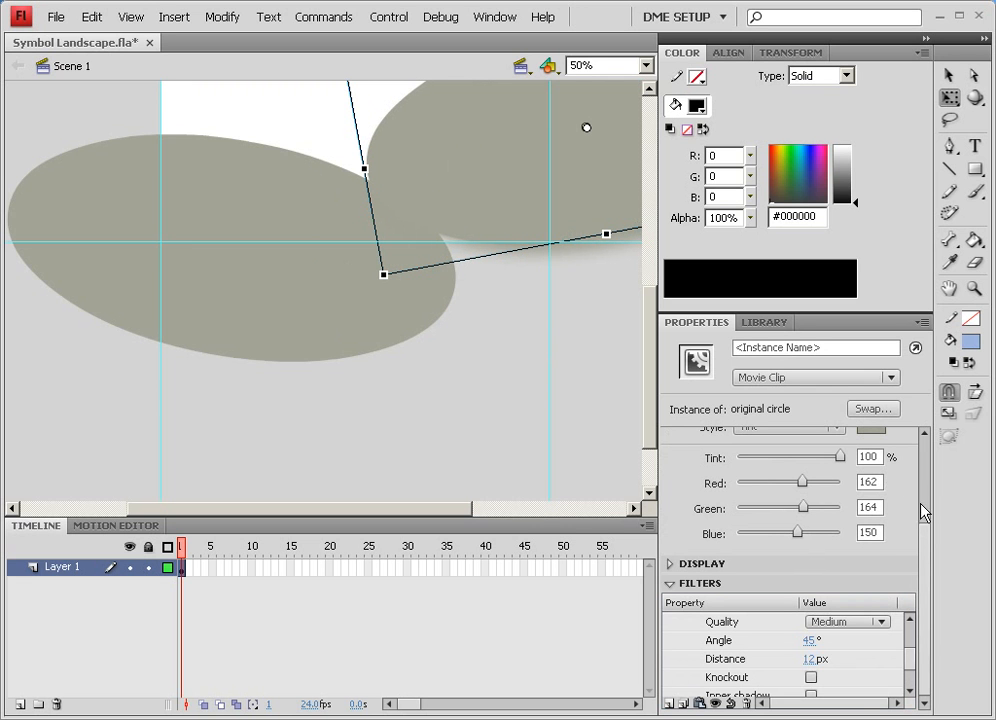
{"action": "scroll", "coordinate": [922, 512], "scroll_direction": "up", "scroll_amount": 2}
{"action": "left_click_drag", "start_coordinate": [840, 507], "coordinate": [785, 507]}
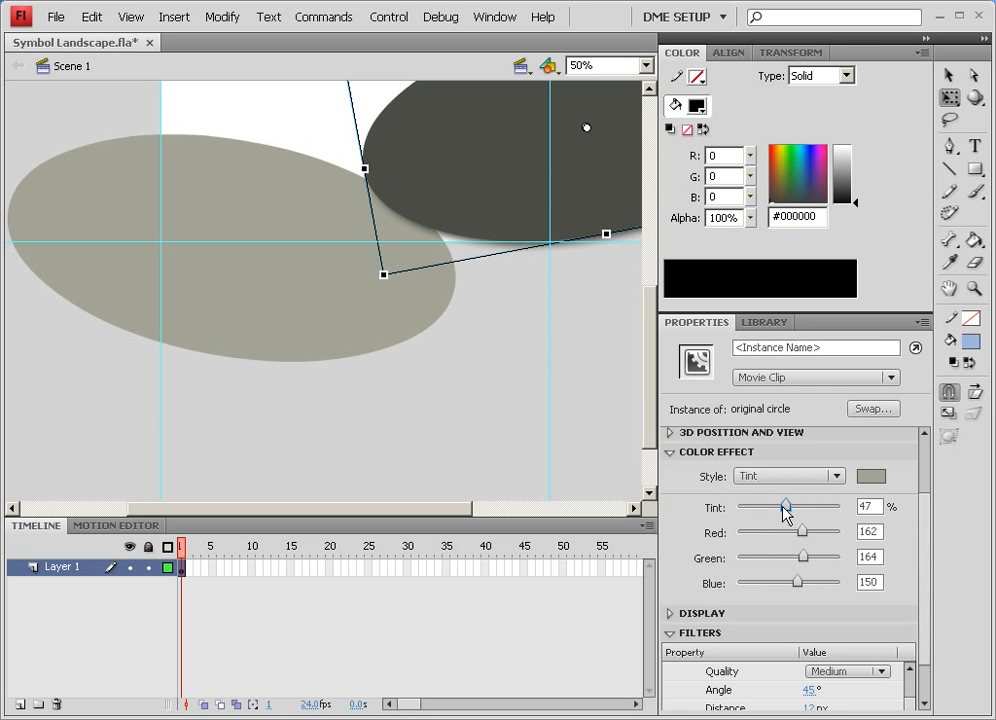
{"action": "left_click_drag", "start_coordinate": [786, 510], "coordinate": [829, 508]}
Duplicate the right hill toward the middle and send the copy backward
{"action": "left_click_drag", "start_coordinate": [469, 187], "coordinate": [259, 195]}
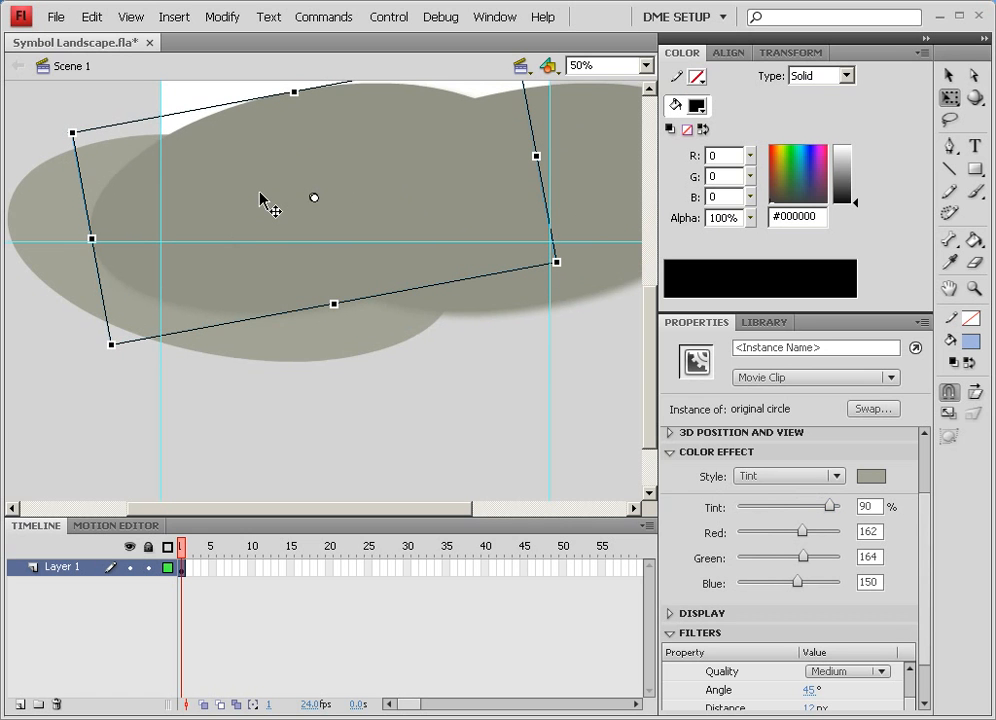
{"action": "right_click", "coordinate": [316, 120]}
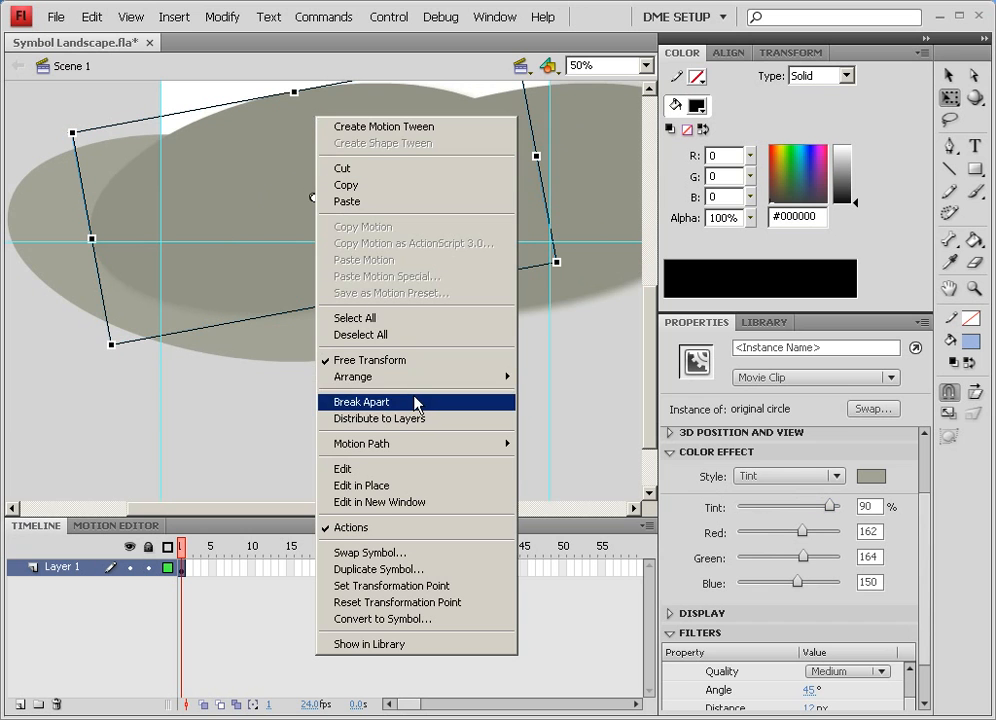
{"action": "mouse_move", "coordinate": [419, 386]}
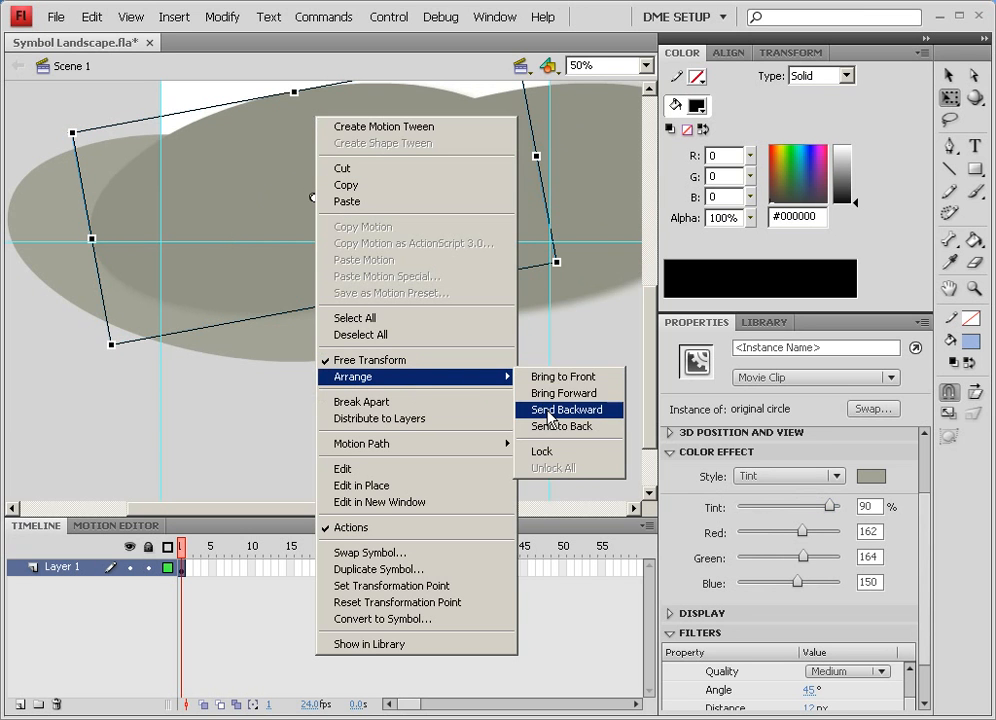
{"action": "left_click", "coordinate": [548, 411]}
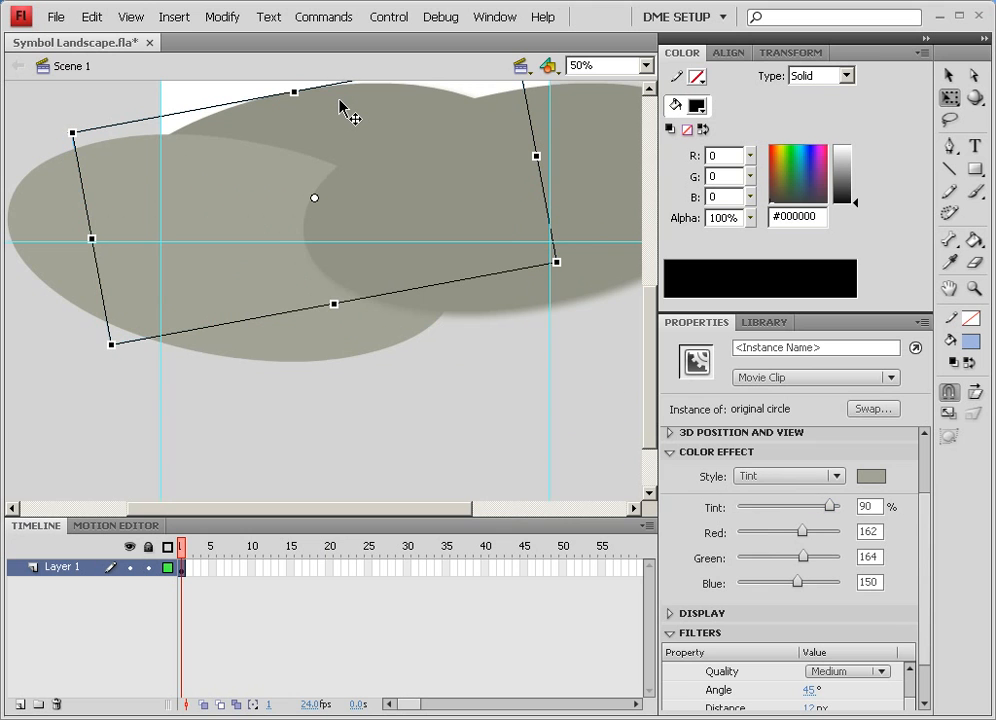
Set the middle hill's tint to 80%
{"action": "key", "text": "ctrl+Up"}
{"action": "key", "text": "ctrl+Down"}
{"action": "left_click_drag", "start_coordinate": [830, 507], "coordinate": [819, 506]}
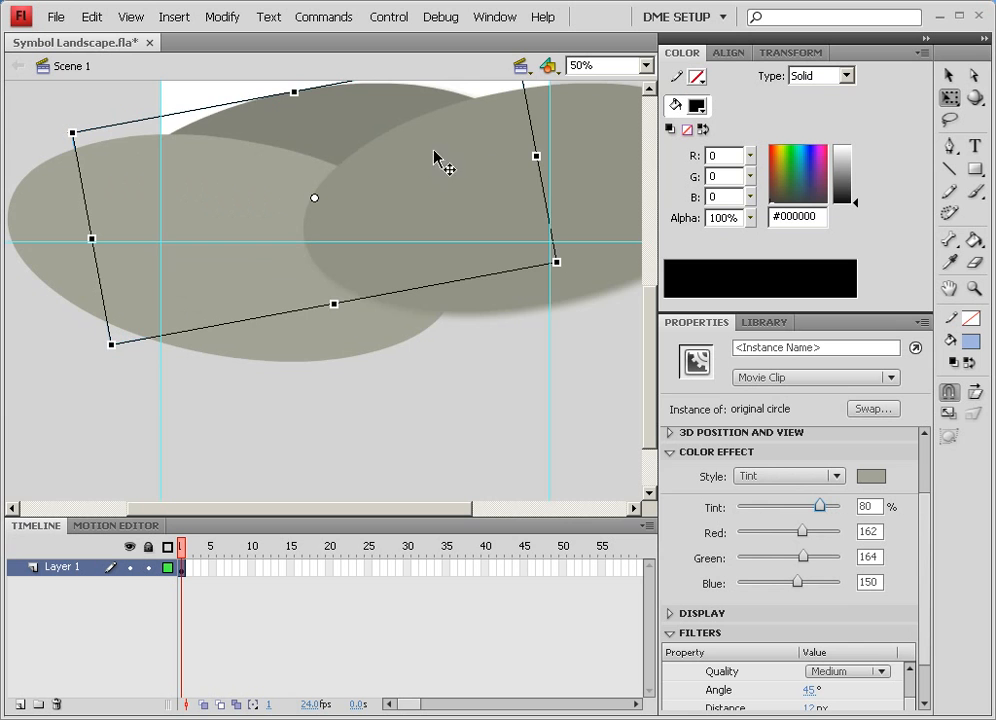
Reposition the hills lower so they sit along the bottom of the stage
{"action": "left_click", "coordinate": [407, 222]}
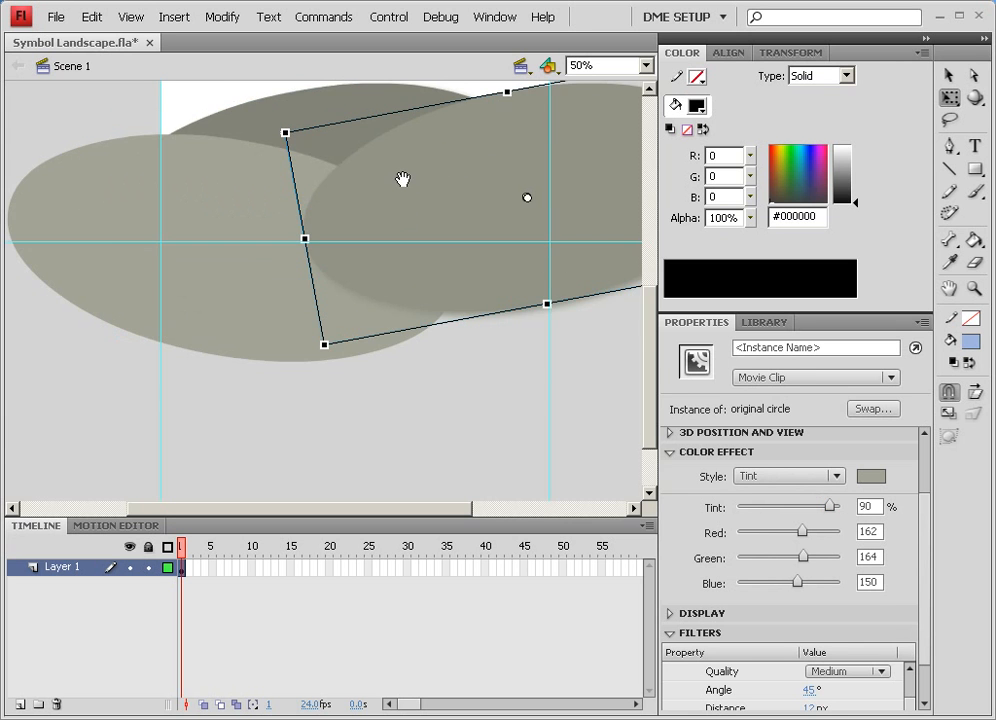
{"action": "left_click_drag", "start_coordinate": [402, 179], "coordinate": [402, 391]}
{"action": "left_click", "coordinate": [251, 325], "text": "shift"}
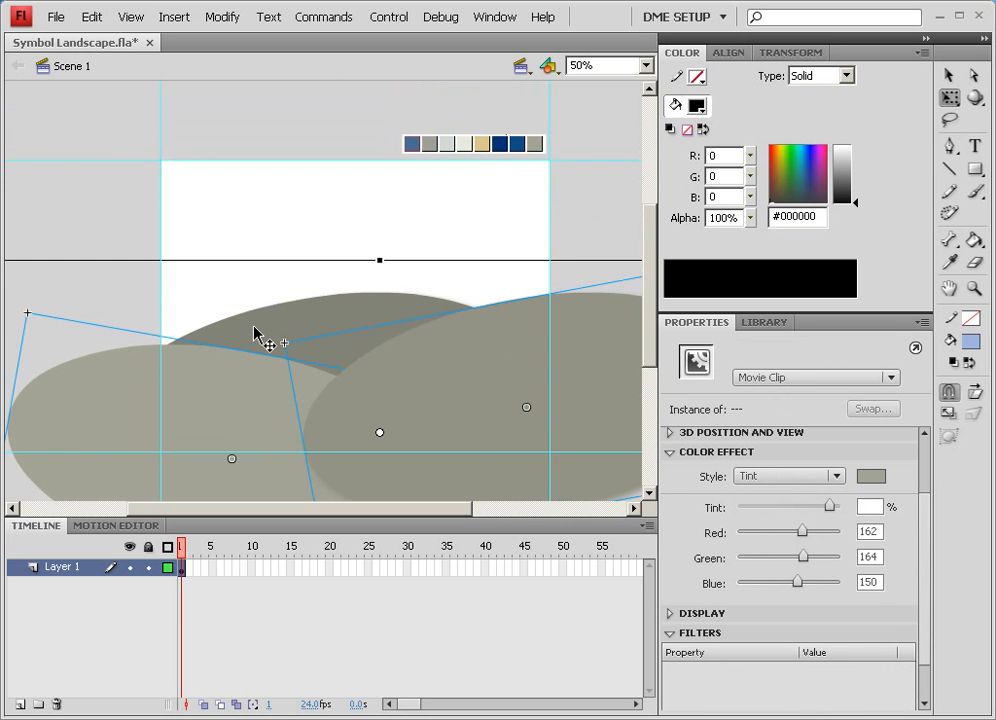
{"action": "left_click", "coordinate": [256, 333]}
{"action": "left_click", "coordinate": [198, 445]}
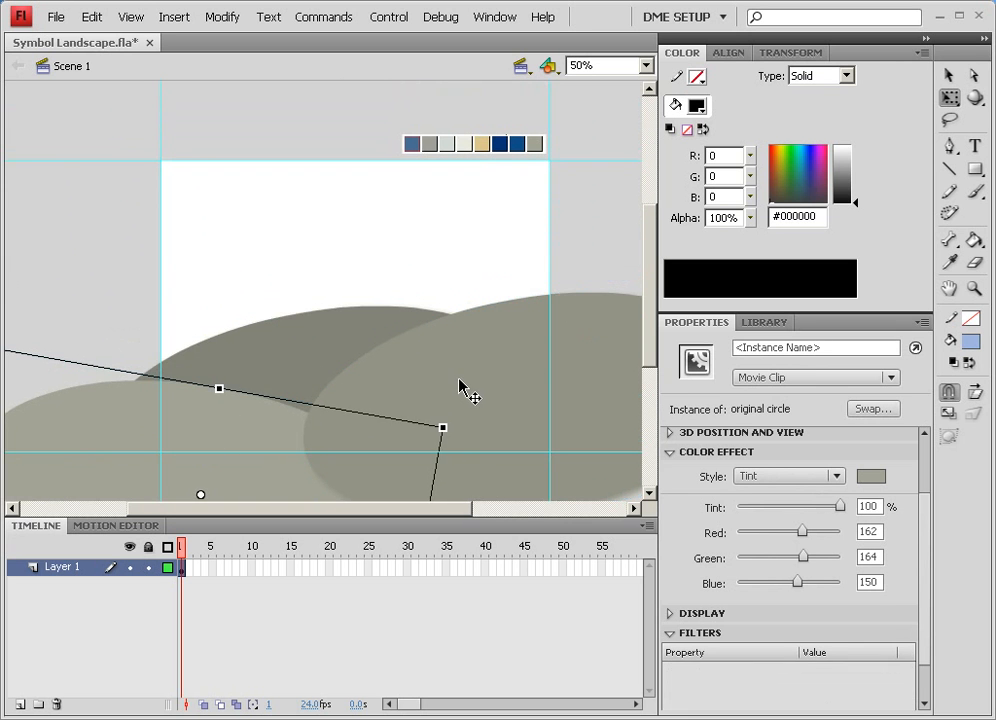
{"action": "left_click_drag", "start_coordinate": [457, 364], "coordinate": [425, 435]}
{"action": "left_click_drag", "start_coordinate": [328, 327], "coordinate": [284, 397]}
{"action": "left_click", "coordinate": [105, 292]}
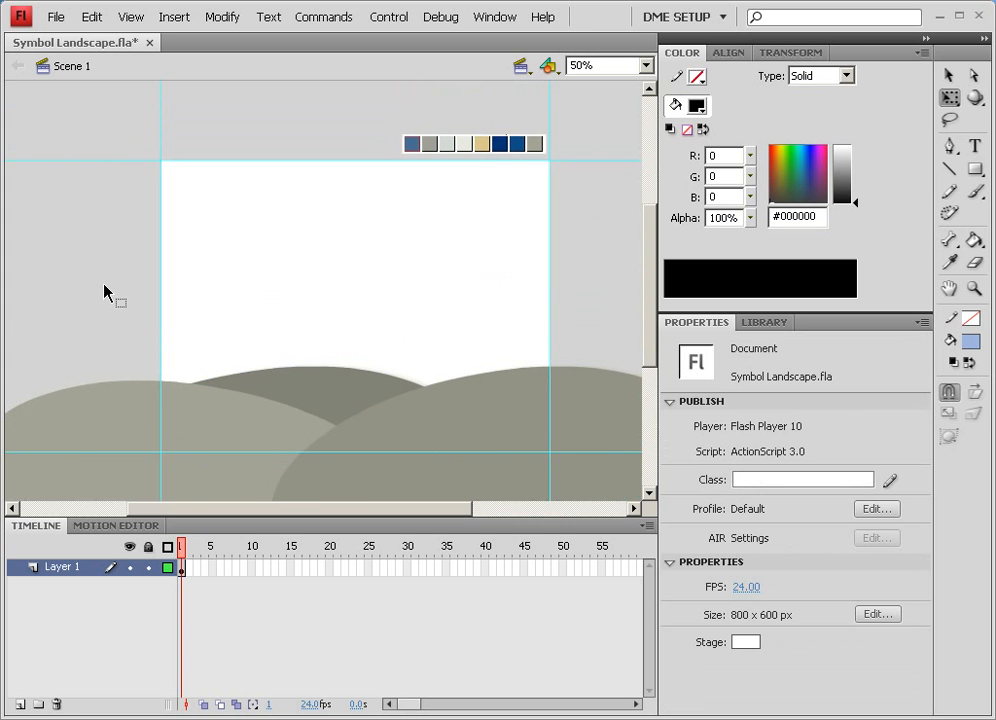
Test the movie and close the preview window
{"action": "left_click", "coordinate": [390, 17]}
{"action": "left_click", "coordinate": [436, 156]}
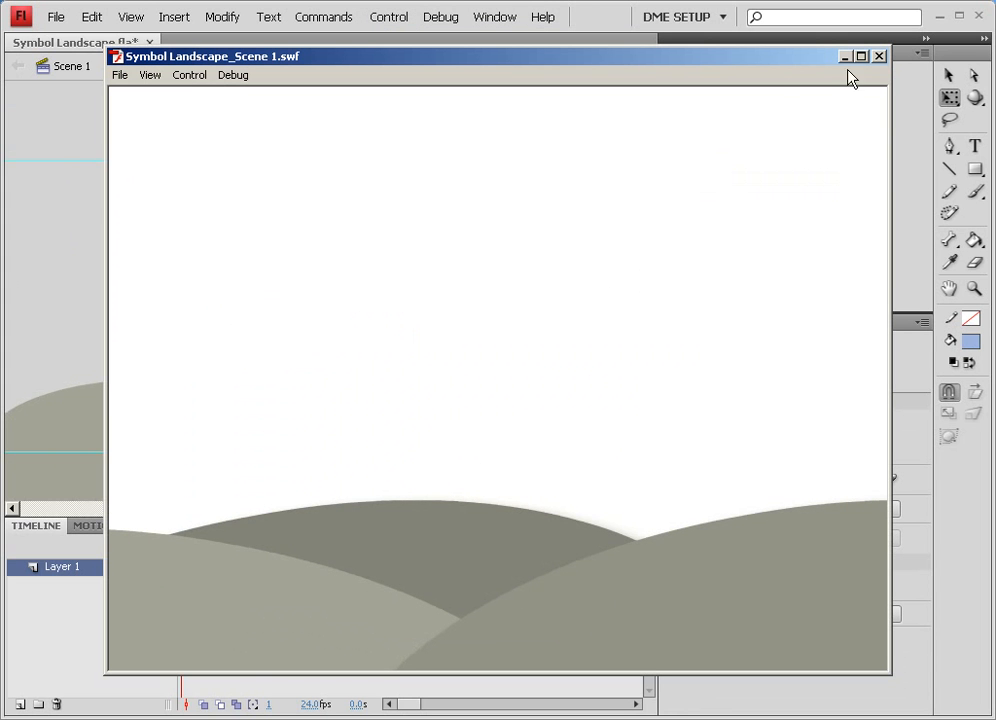
{"action": "left_click", "coordinate": [878, 57]}
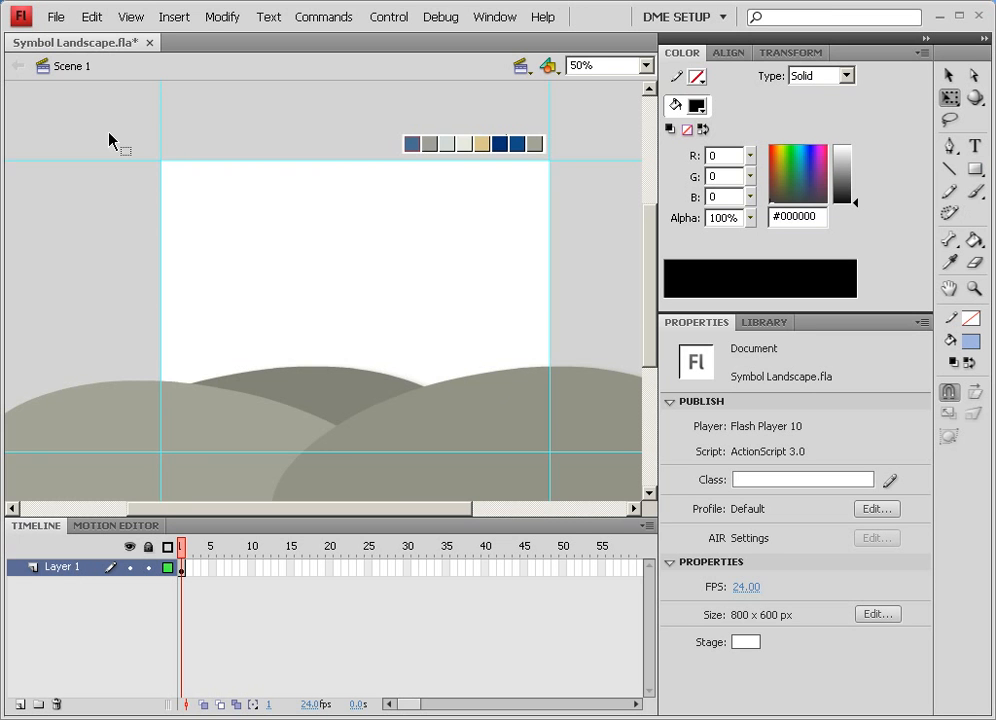
Add a new layer and move it below Layer 1
{"action": "left_click", "coordinate": [20, 704]}
{"action": "left_click_drag", "start_coordinate": [66, 573], "coordinate": [68, 600]}
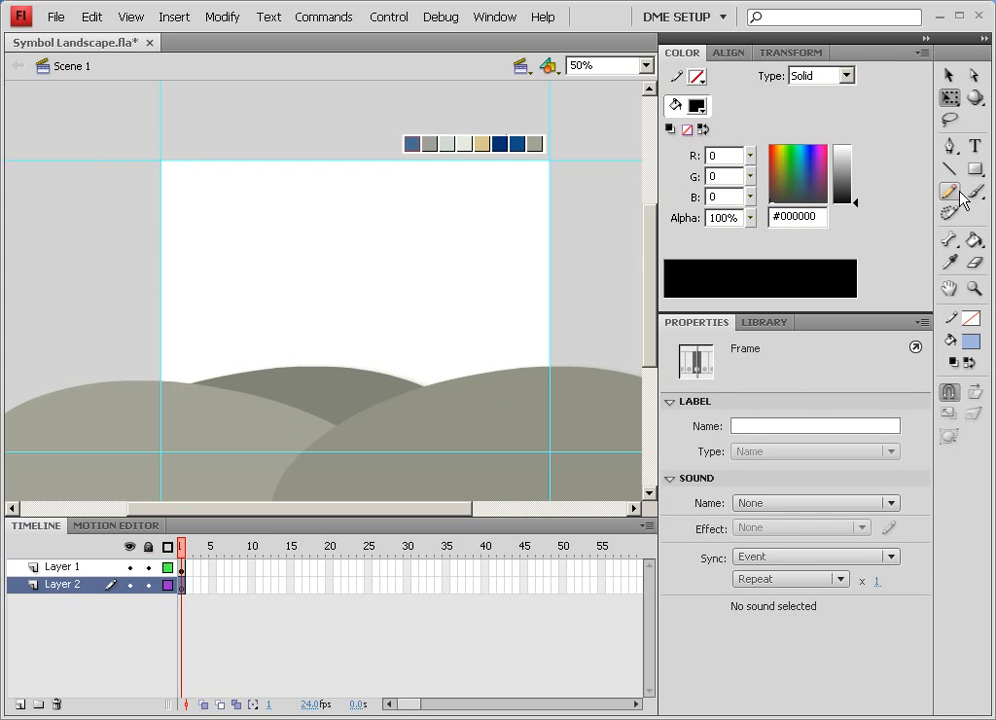
Place the original circle symbol from the Library on the new layer and scale it up very large
{"action": "left_click", "coordinate": [766, 323]}
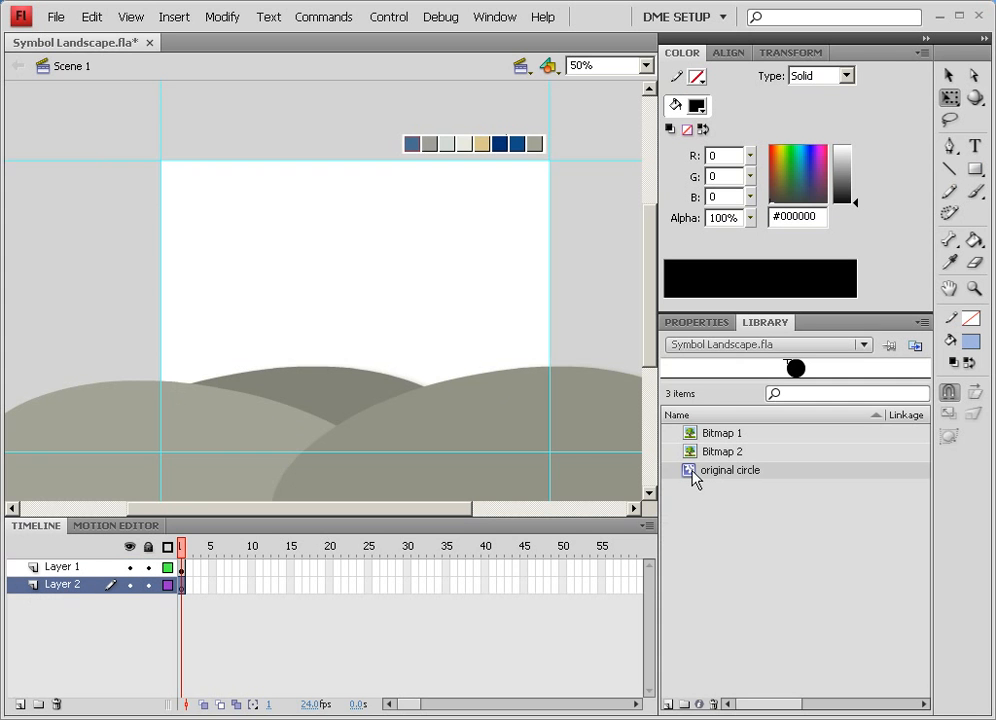
{"action": "left_click_drag", "start_coordinate": [693, 478], "coordinate": [333, 300]}
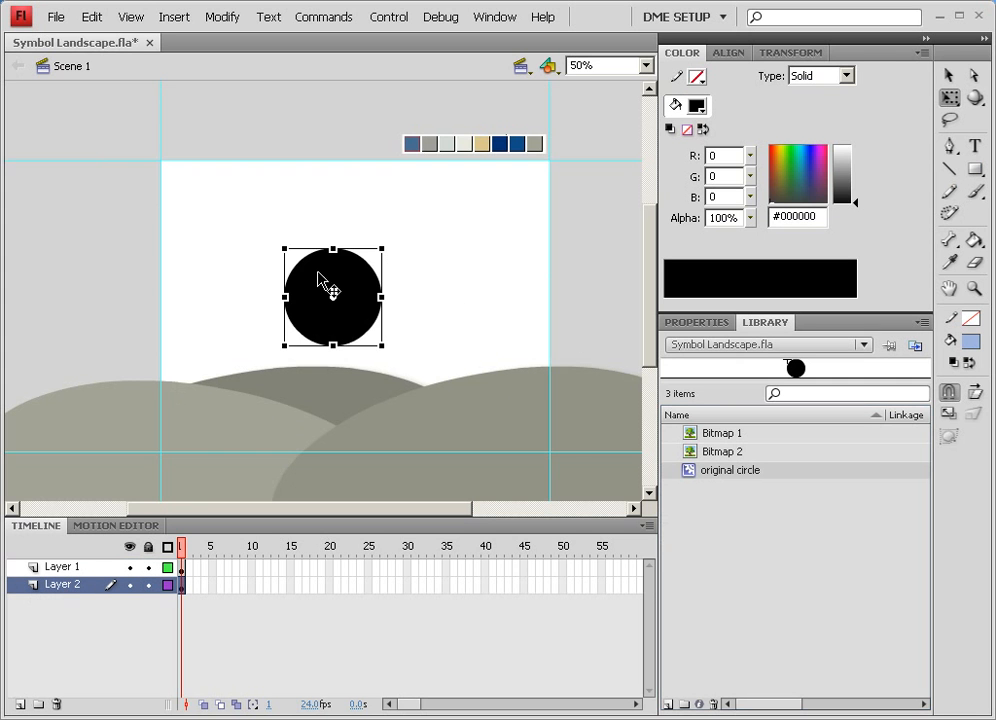
{"action": "left_click_drag", "start_coordinate": [279, 248], "coordinate": [62, 45]}
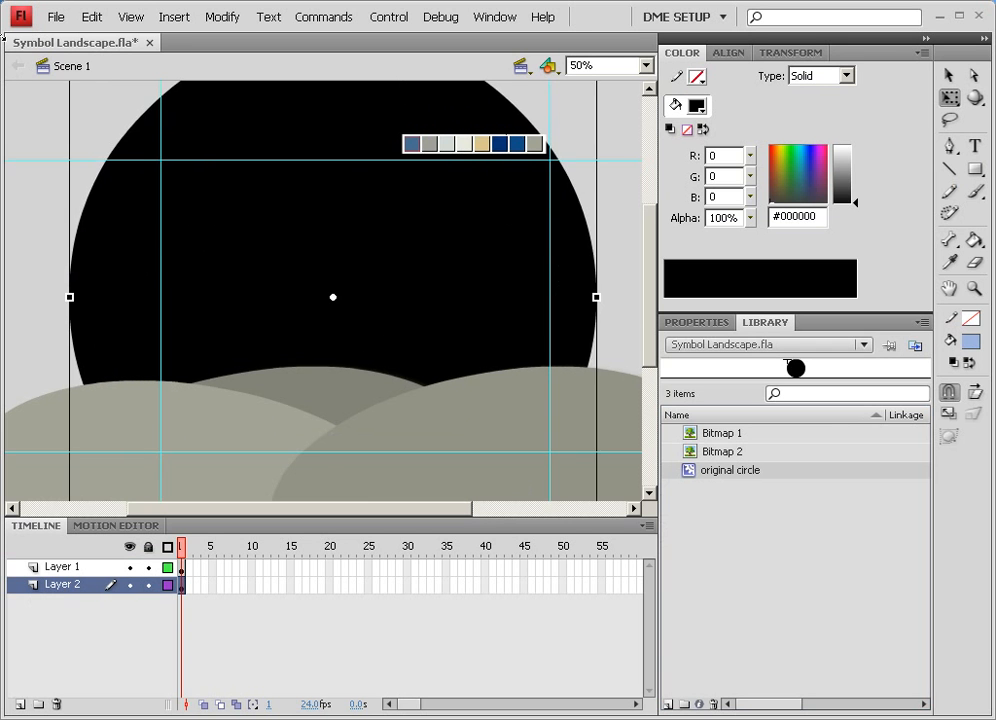
Shift the large circle slightly and give it a dark blue Tint at 100% using the dark blue sample swatch
{"action": "left_click_drag", "start_coordinate": [406, 190], "coordinate": [465, 247]}
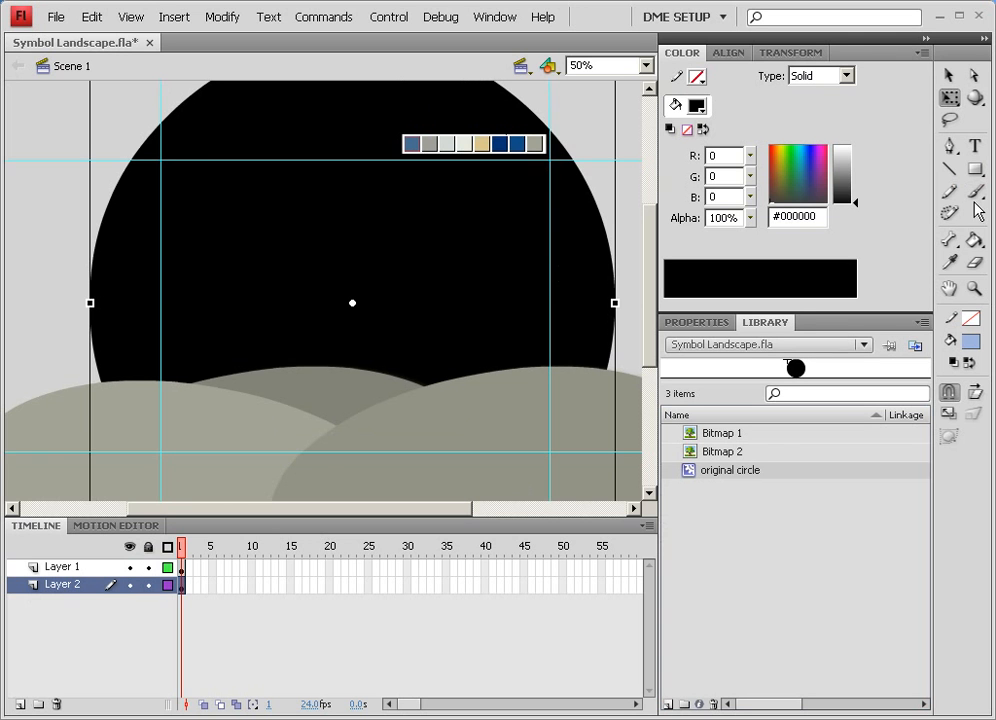
{"action": "left_click", "coordinate": [949, 262]}
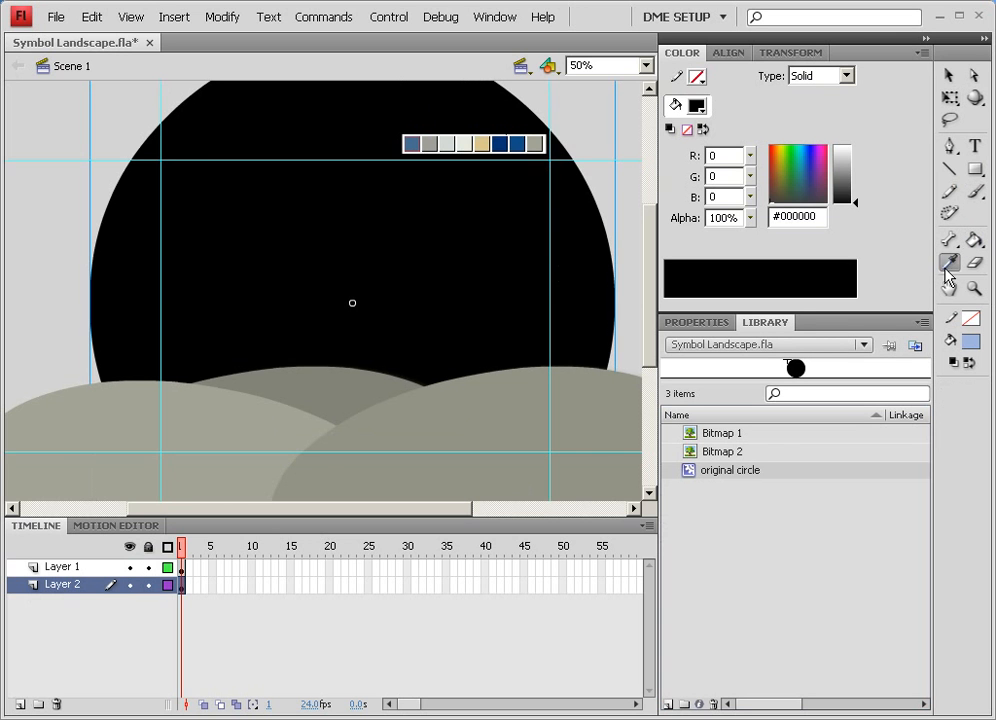
{"action": "left_click", "coordinate": [517, 143]}
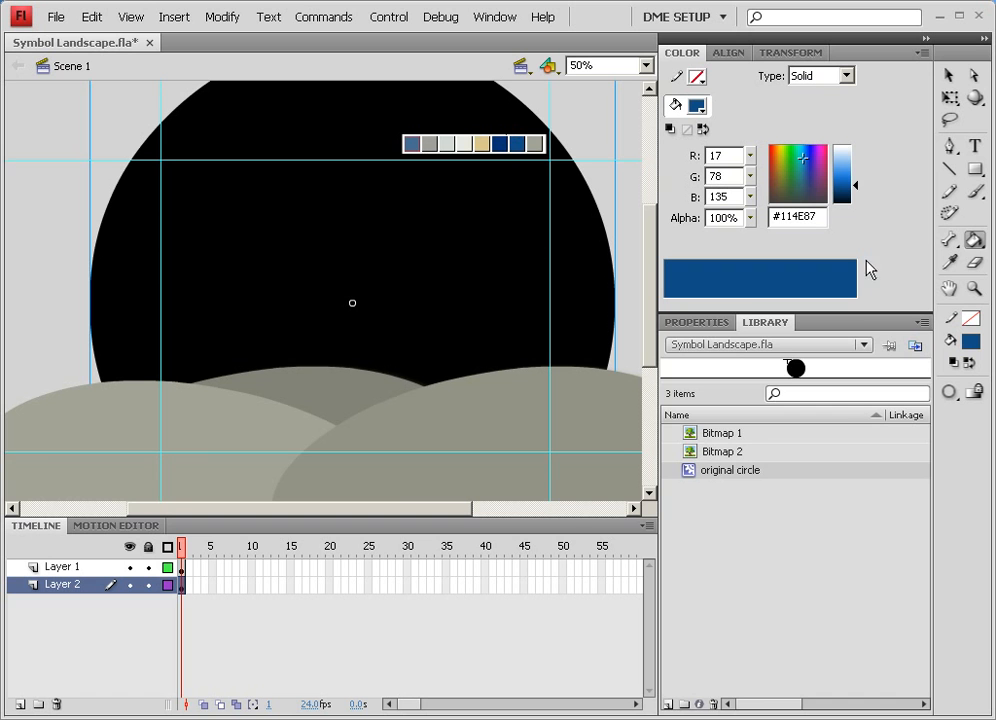
{"action": "left_click", "coordinate": [700, 323]}
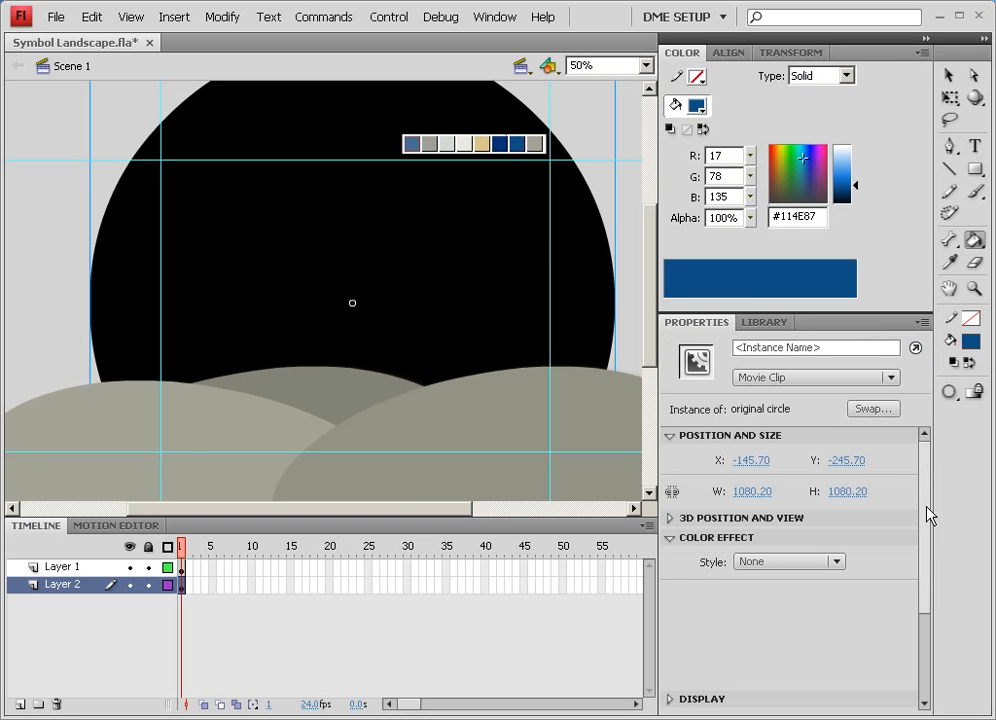
{"action": "left_click", "coordinate": [782, 562]}
{"action": "left_click", "coordinate": [771, 613]}
{"action": "left_click", "coordinate": [868, 562]}
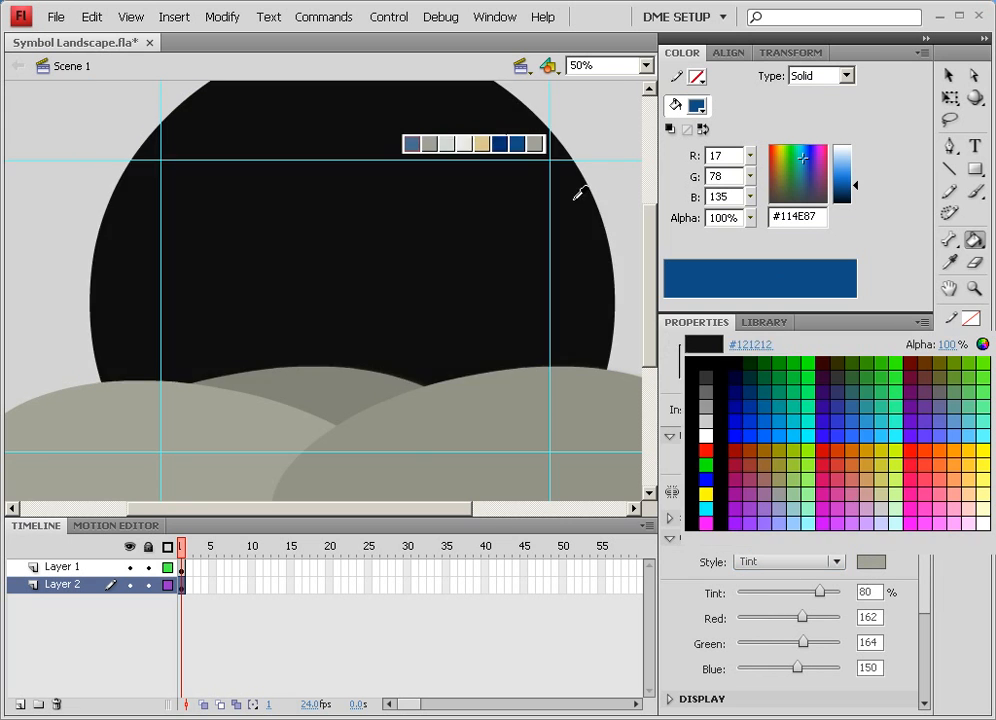
{"action": "left_click", "coordinate": [519, 143]}
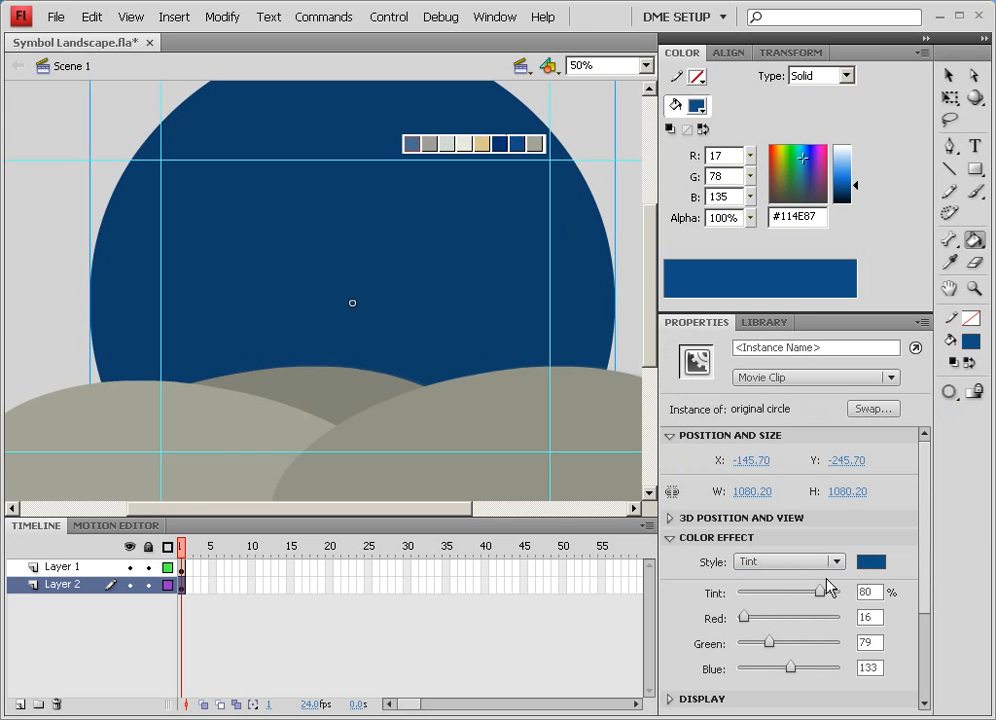
{"action": "left_click_drag", "start_coordinate": [827, 590], "coordinate": [845, 591]}
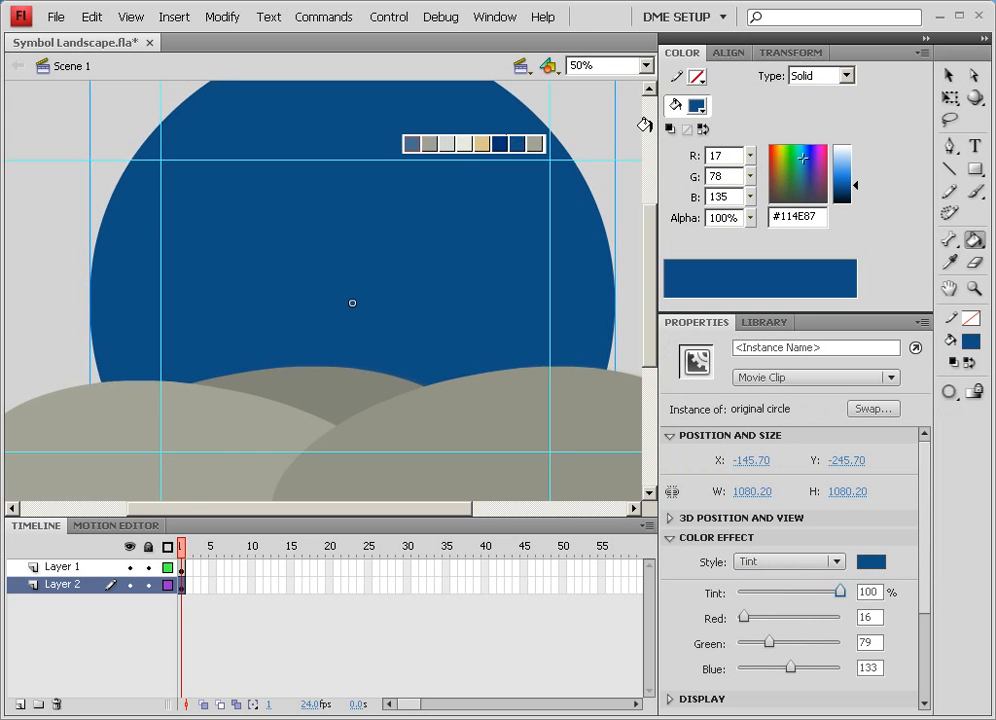
Nudge the large blue circle slightly and lock its layer
{"action": "key", "text": "v"}
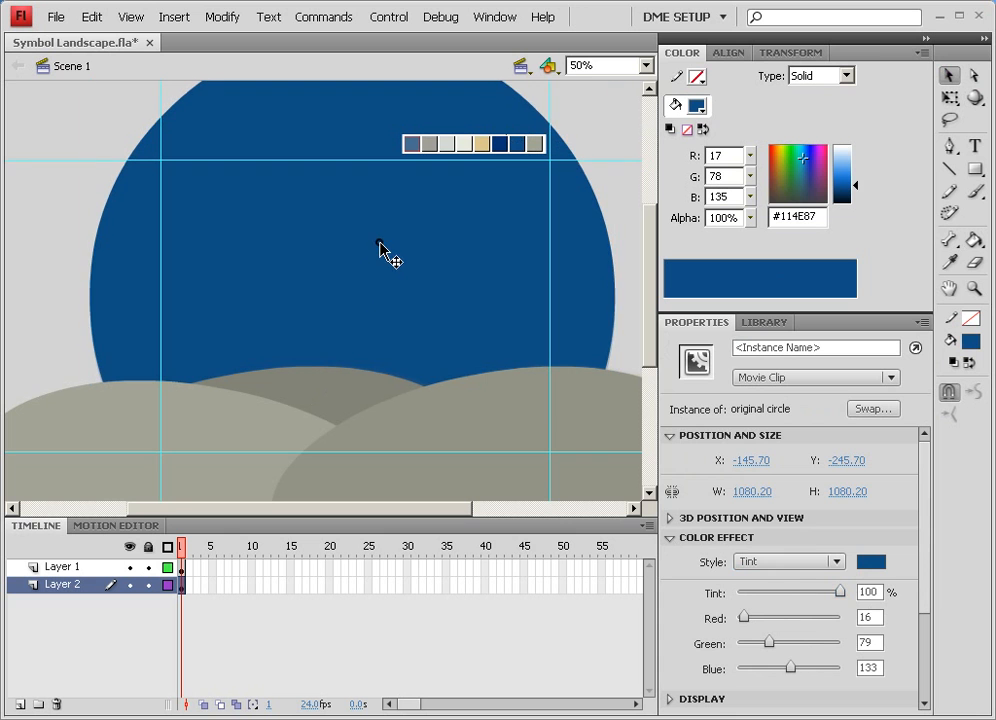
{"action": "left_click", "coordinate": [379, 243]}
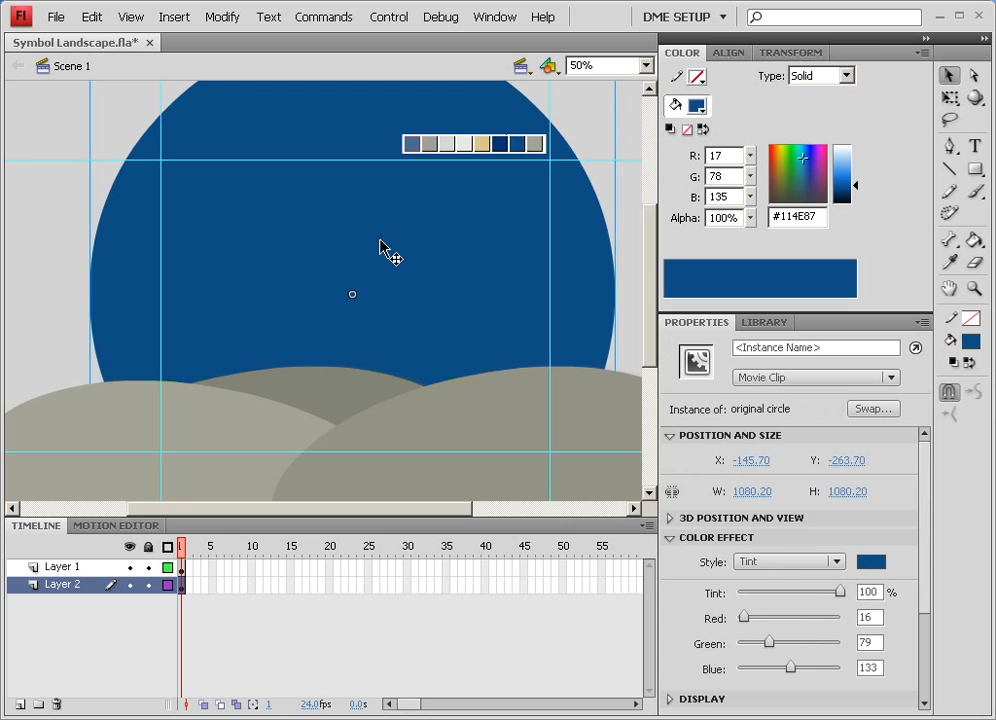
{"action": "left_click", "coordinate": [148, 585]}
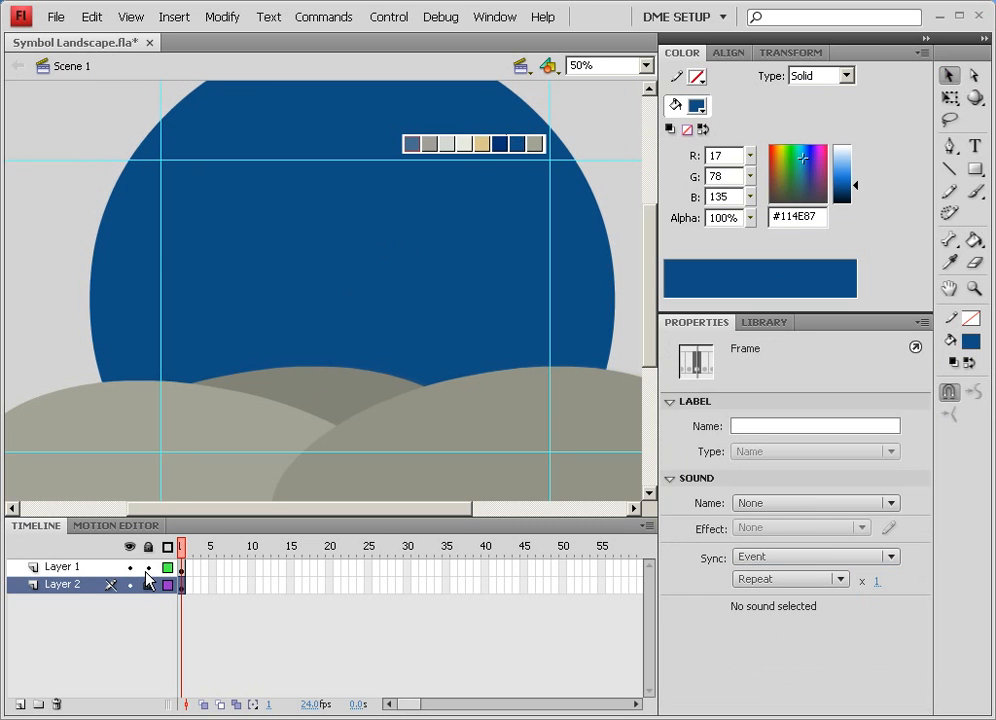
Rename the large circle's layer as sky
{"action": "double_click", "coordinate": [58, 586]}
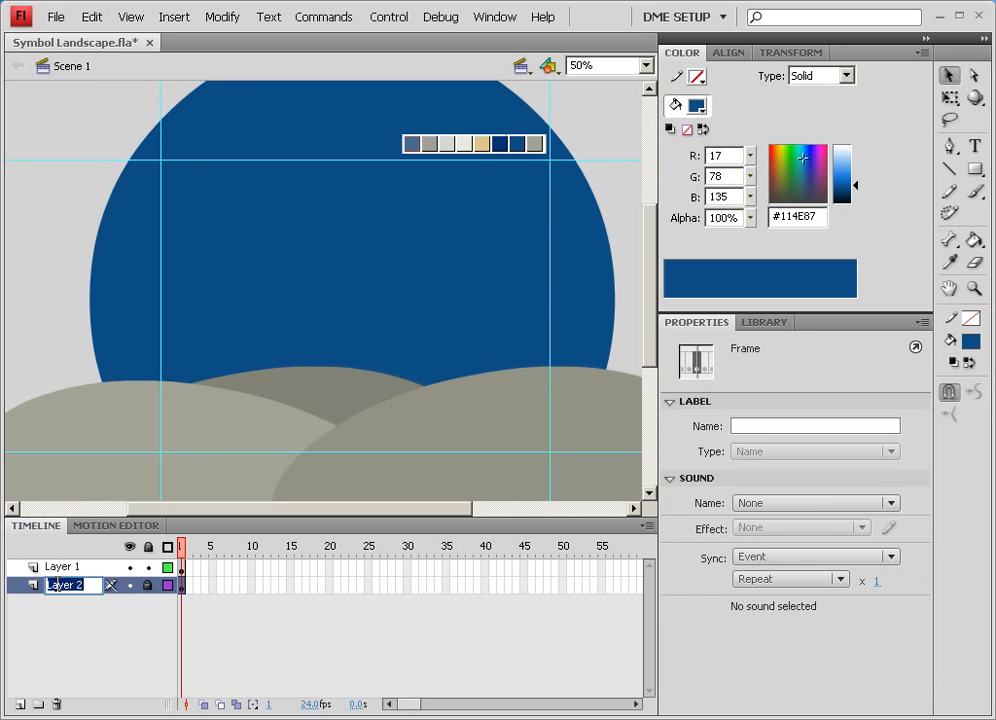
{"action": "type", "text": "background"}
{"action": "key", "text": "BackSpace"}
{"action": "key", "text": "BackSpace"}
{"action": "key", "text": "BackSpace"}
{"action": "key", "text": "BackSpace"}
{"action": "key", "text": "BackSpace"}
{"action": "key", "text": "BackSpace"}
{"action": "key", "text": "BackSpace"}
{"action": "key", "text": "BackSpace"}
{"action": "key", "text": "BackSpace"}
{"action": "key", "text": "BackSpace"}
{"action": "type", "text": "sky"}
{"action": "key", "text": "Return"}
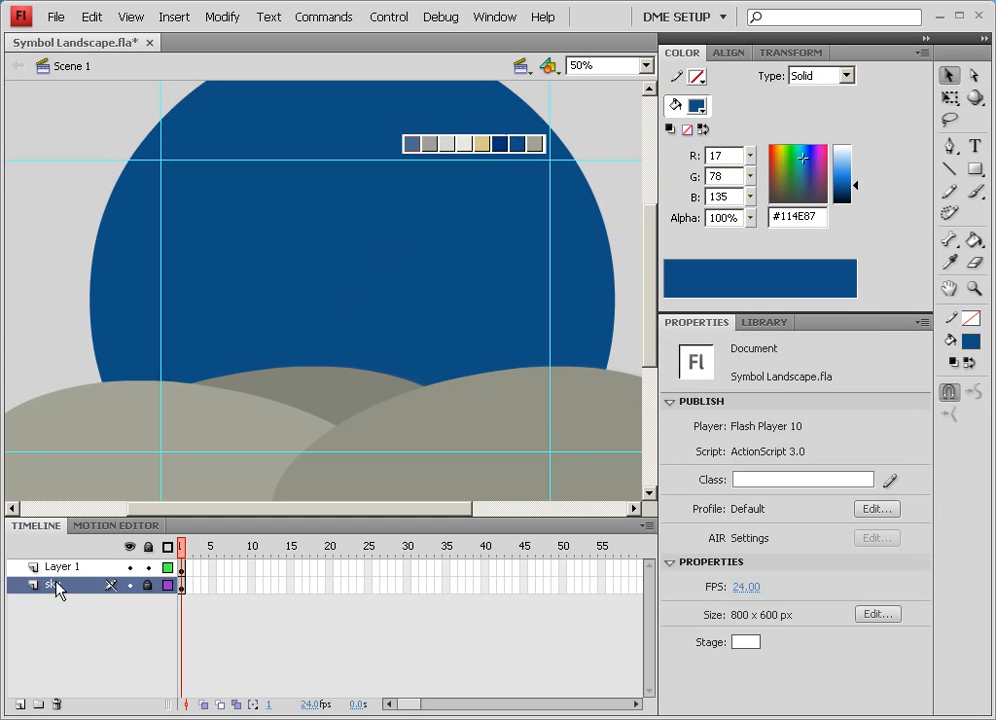
Rename Layer 1 as hills and lock it
{"action": "double_click", "coordinate": [62, 567]}
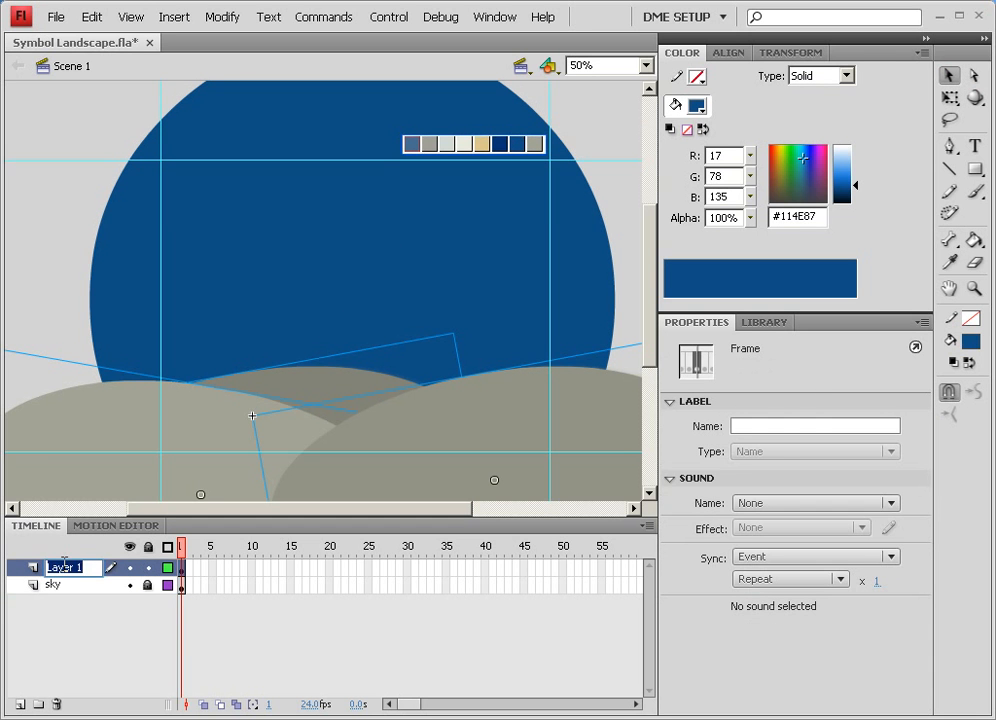
{"action": "type", "text": "hills"}
{"action": "key", "text": "Return"}
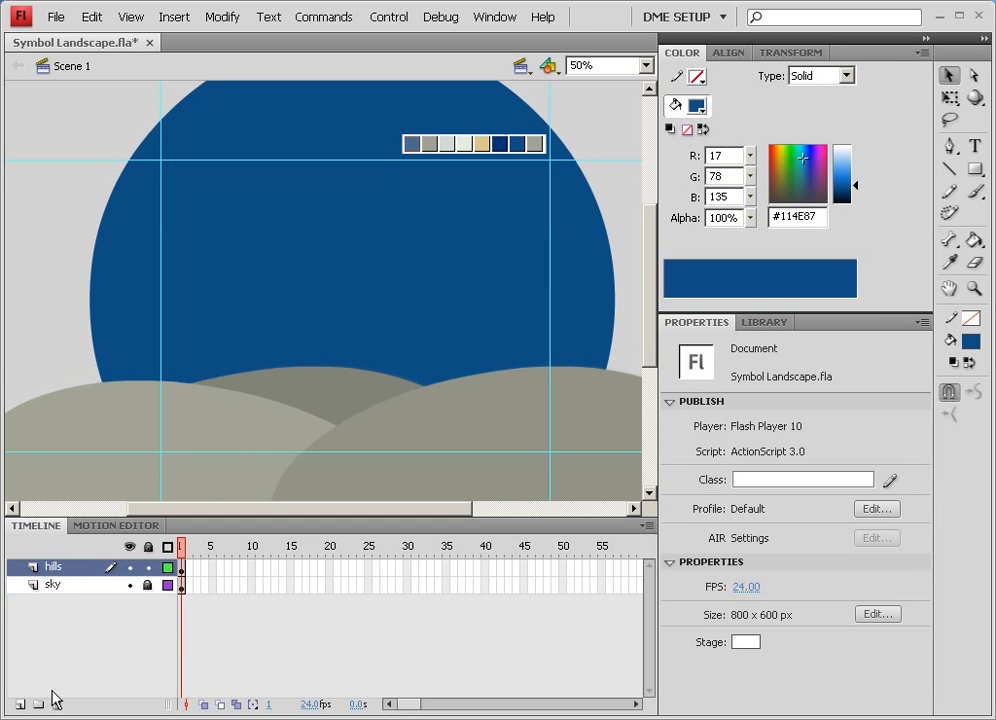
{"action": "left_click", "coordinate": [147, 568]}
Add a new top layer and place an original circle instance on it in the upper sky area
{"action": "left_click", "coordinate": [20, 704]}
{"action": "left_click", "coordinate": [145, 602]}
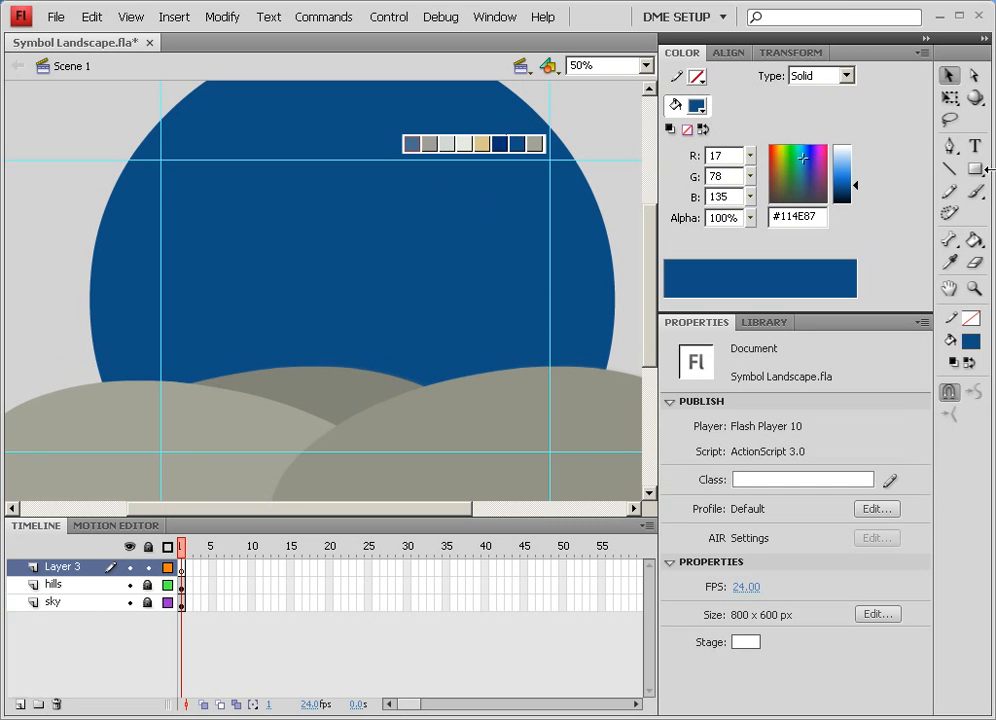
{"action": "left_click", "coordinate": [770, 324]}
{"action": "left_click_drag", "start_coordinate": [691, 471], "coordinate": [437, 257]}
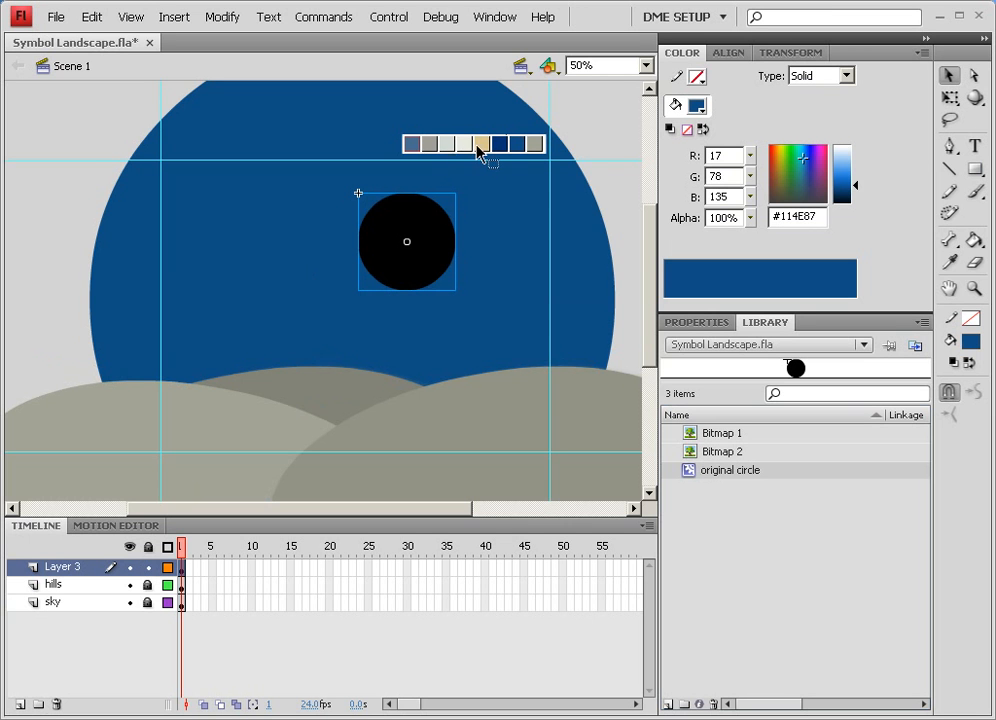
{"action": "left_click_drag", "start_coordinate": [436, 224], "coordinate": [482, 262]}
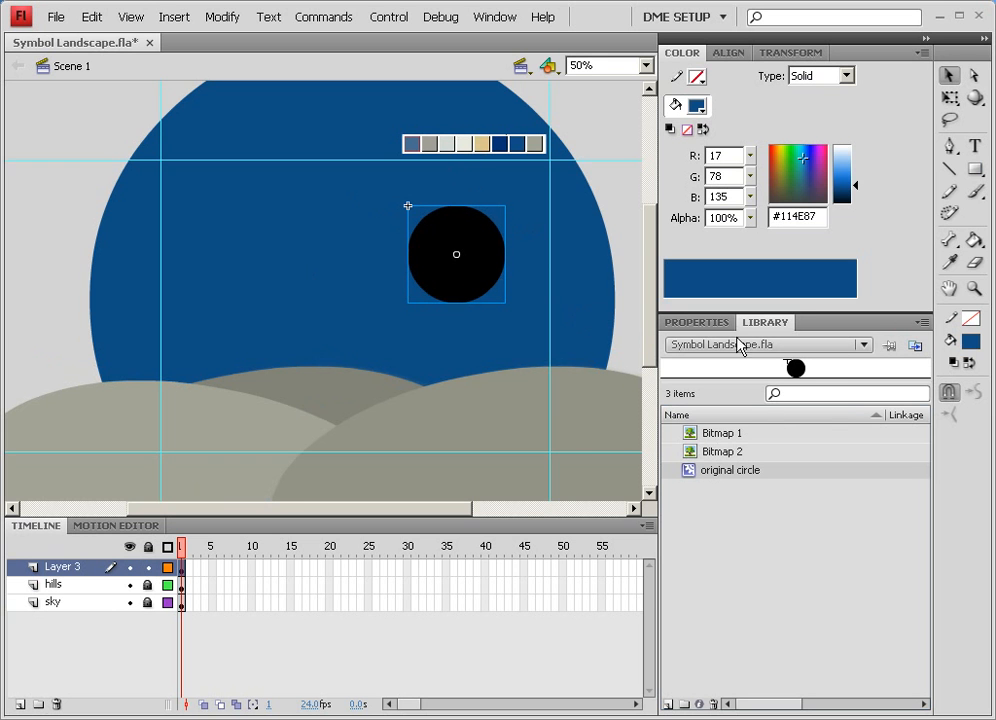
Apply a Tint color effect to the new circle using the off-white sample swatch
{"action": "left_click", "coordinate": [710, 326]}
{"action": "left_click", "coordinate": [778, 562]}
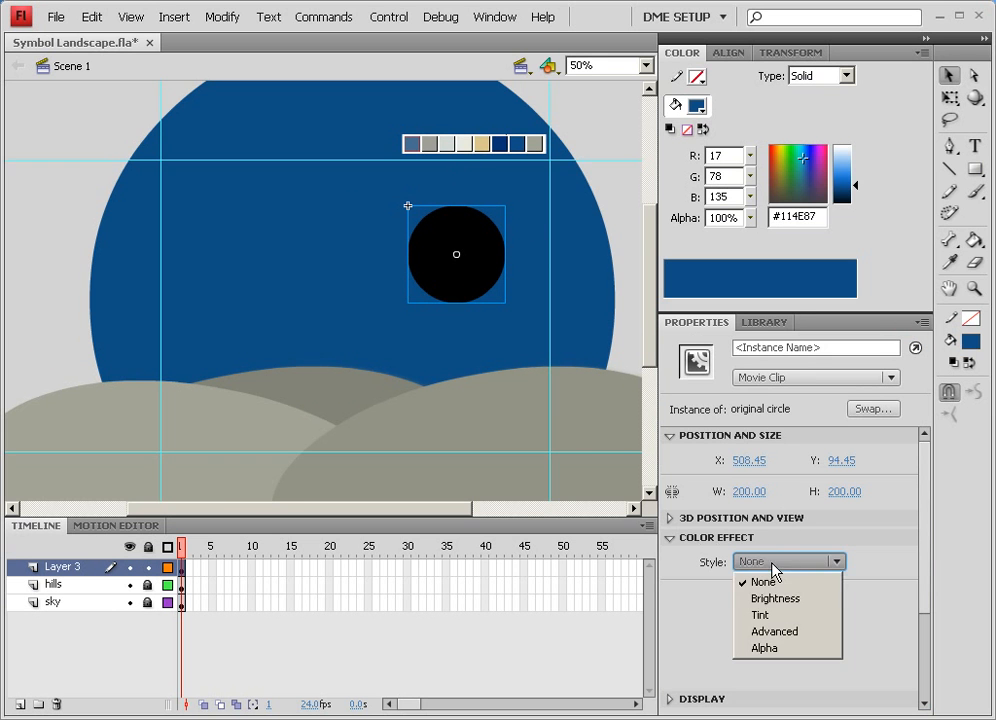
{"action": "left_click", "coordinate": [768, 616]}
{"action": "left_click", "coordinate": [871, 562]}
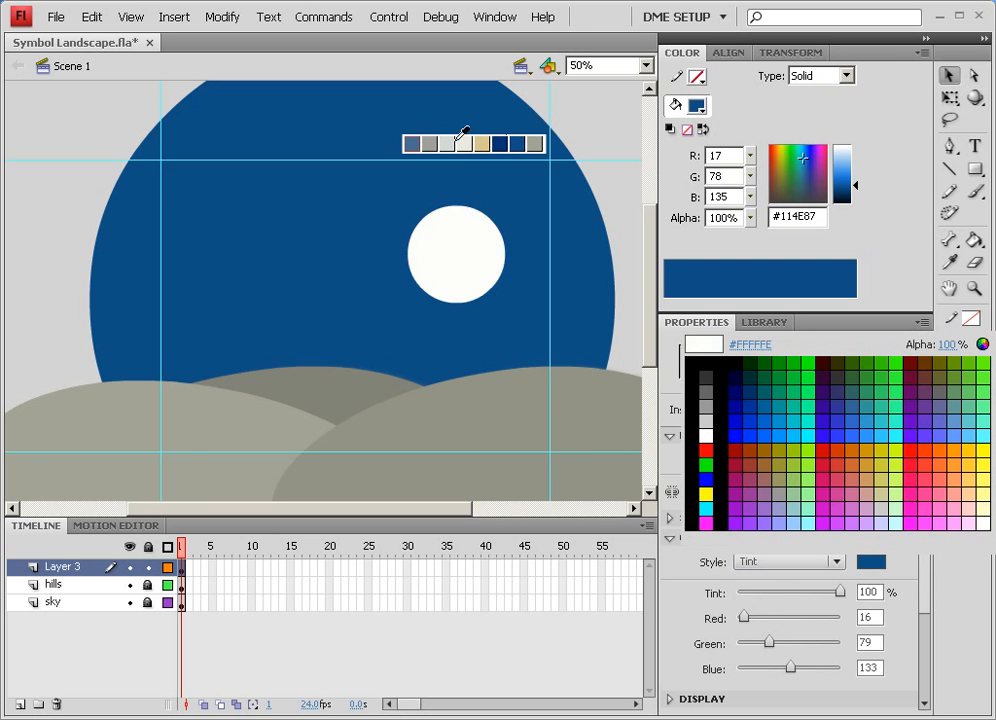
{"action": "left_click", "coordinate": [465, 143]}
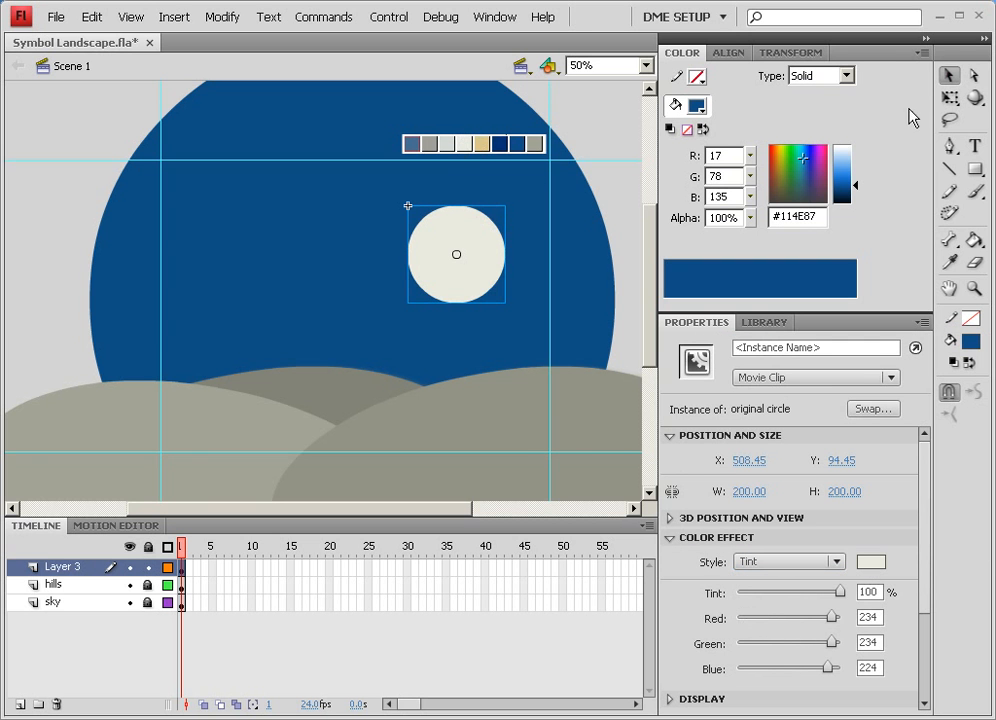
Duplicate and scale off-white circle copies to build an overlapping cloud shape
{"action": "left_click_drag", "start_coordinate": [474, 289], "coordinate": [407, 267]}
{"action": "key", "text": "q"}
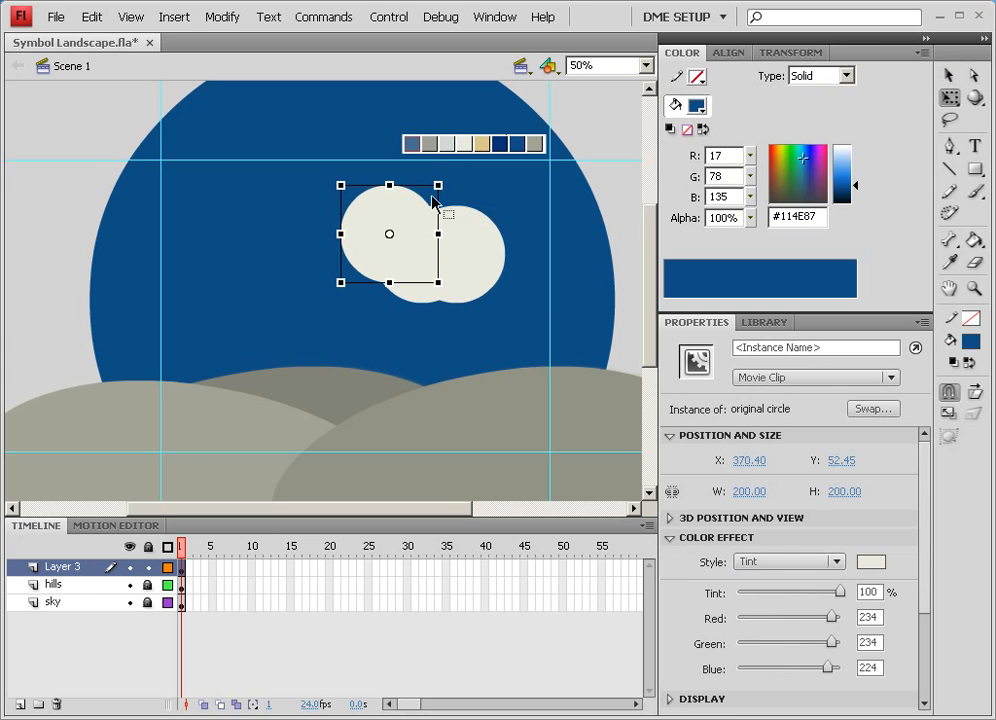
{"action": "left_click_drag", "start_coordinate": [438, 186], "coordinate": [449, 235]}
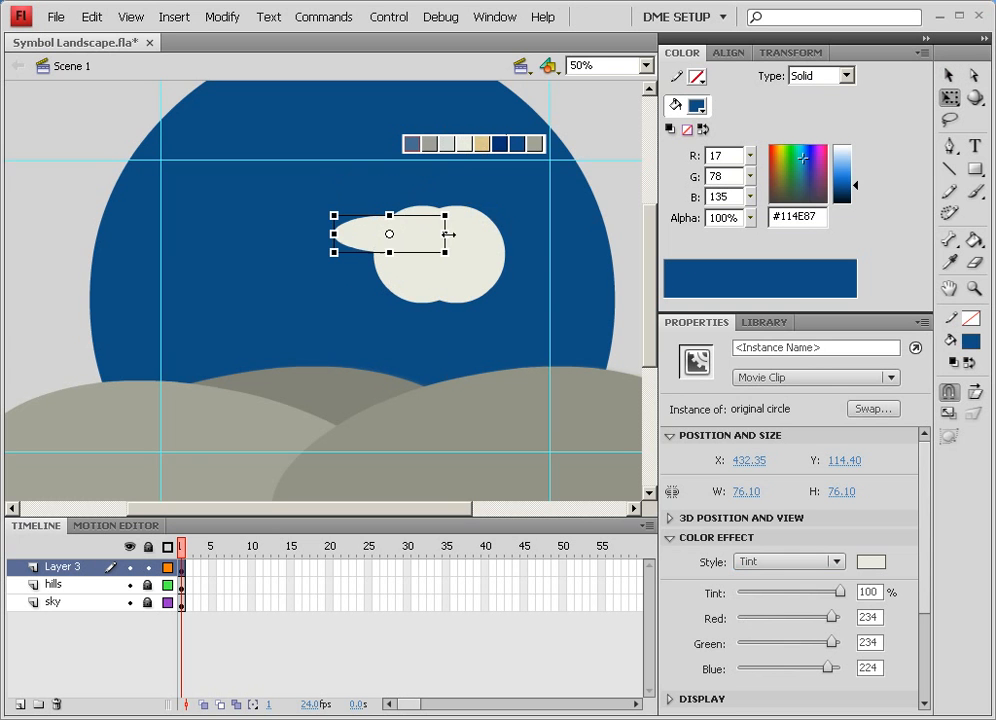
{"action": "left_click_drag", "start_coordinate": [390, 253], "coordinate": [532, 231]}
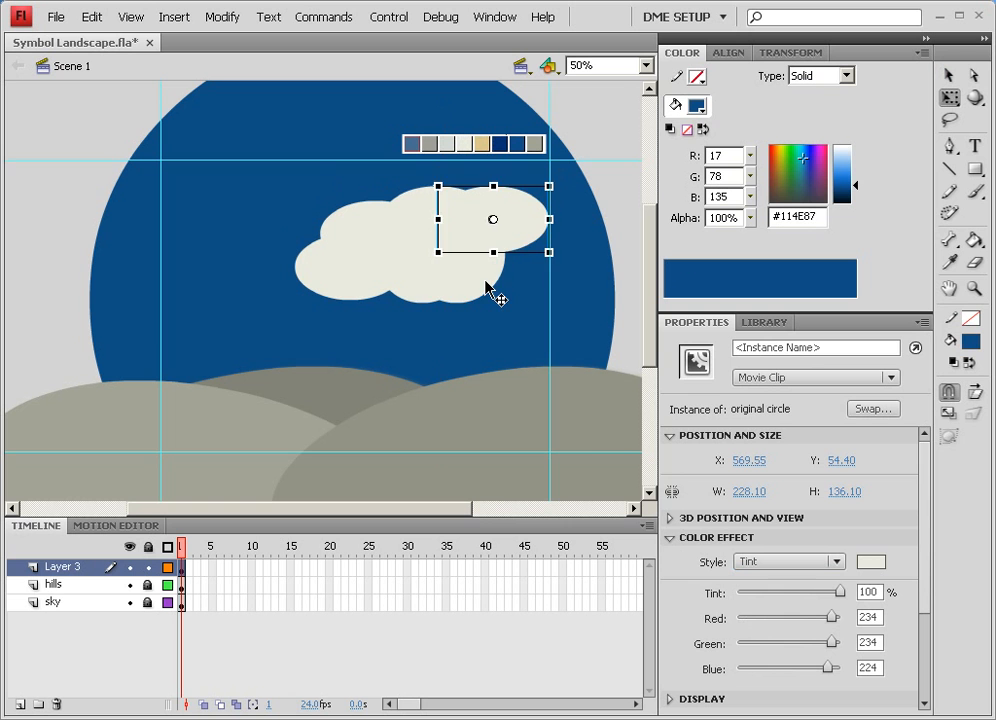
{"action": "left_click_drag", "start_coordinate": [487, 281], "coordinate": [501, 274]}
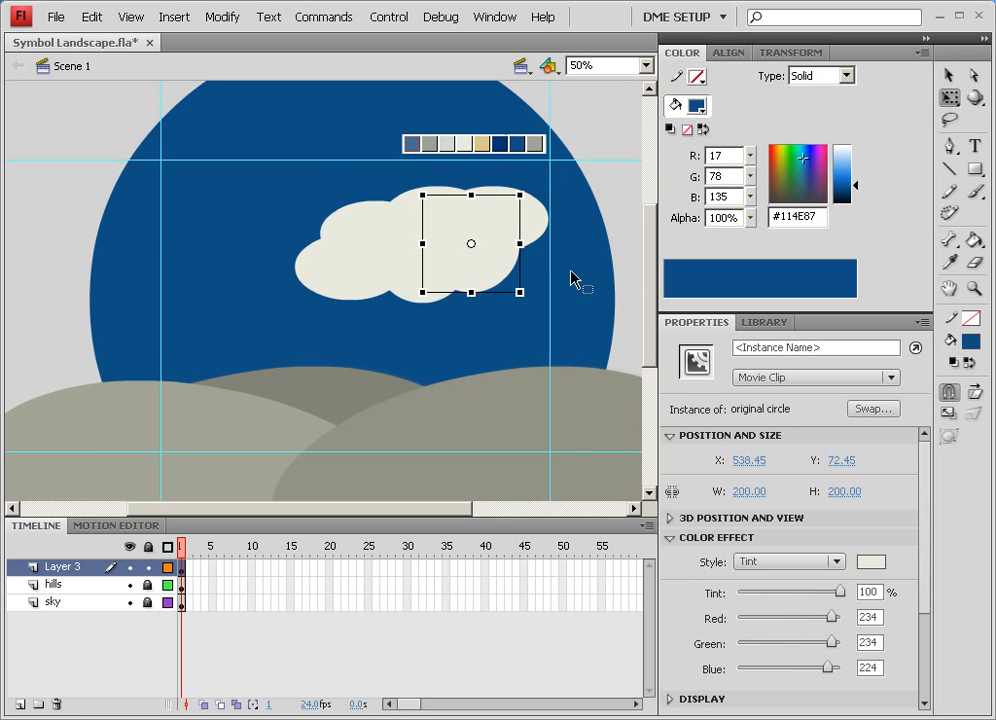
{"action": "left_click", "coordinate": [620, 204]}
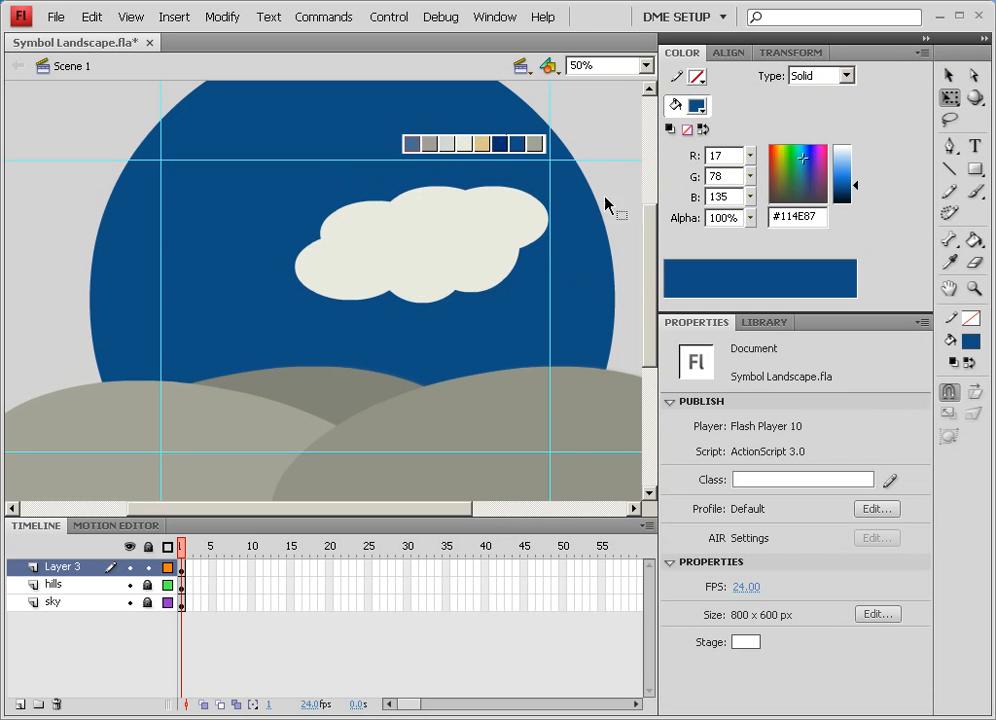
Select all the cloud circles, group them, and move the group slightly left
{"action": "left_click", "coordinate": [470, 280]}
{"action": "left_click", "coordinate": [542, 230], "text": "shift"}
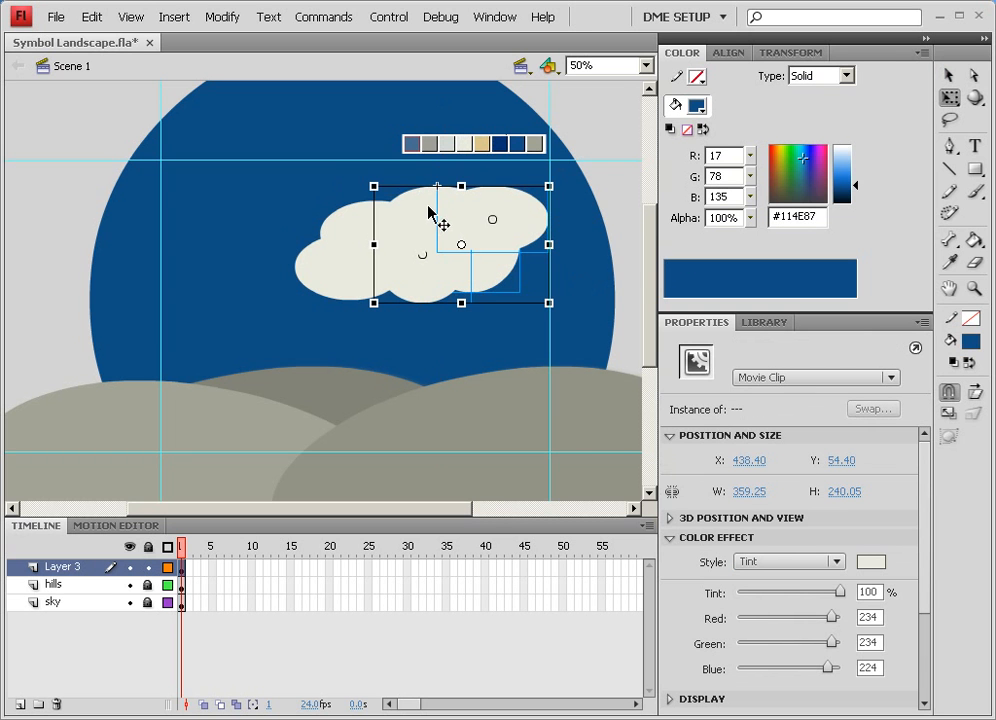
{"action": "left_click", "coordinate": [305, 272], "text": "shift"}
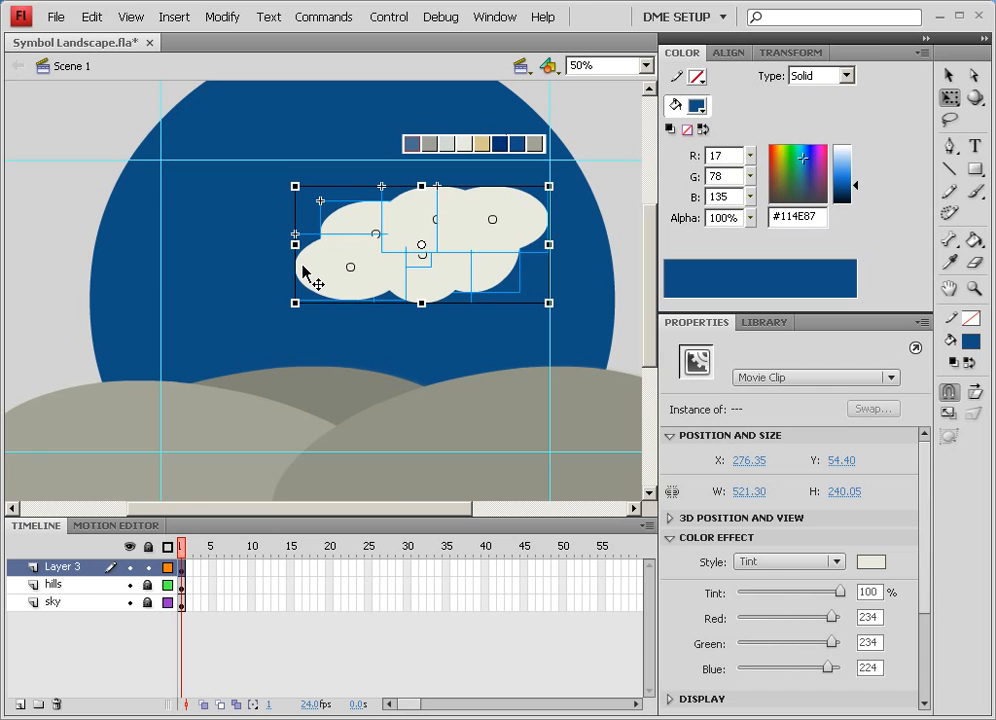
{"action": "key", "text": "ctrl+b"}
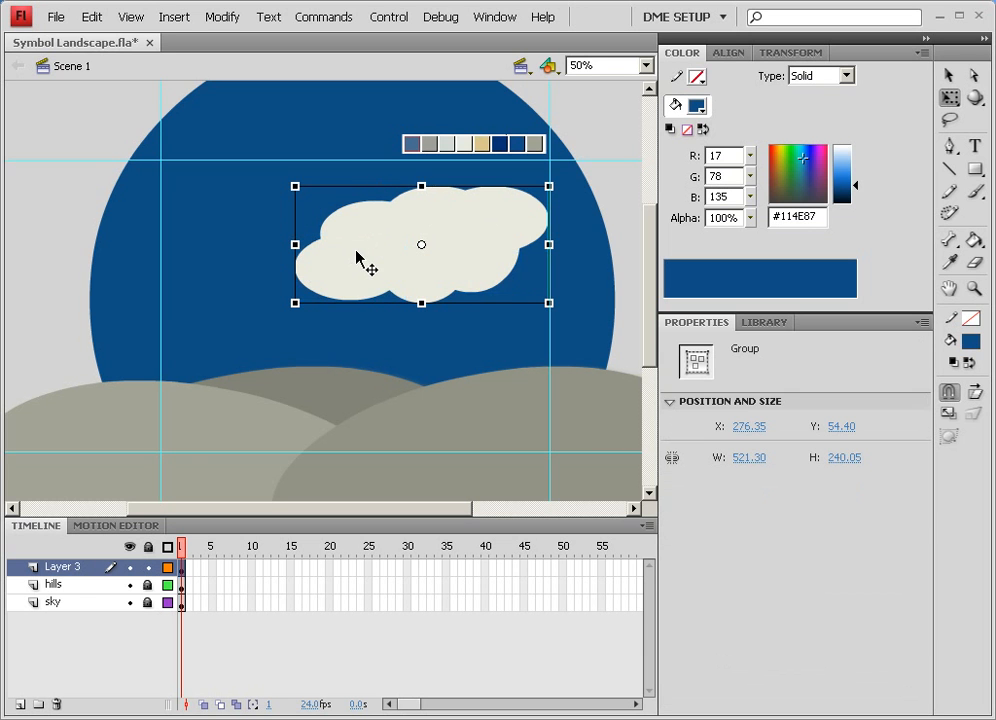
{"action": "left_click_drag", "start_coordinate": [427, 265], "coordinate": [406, 273]}
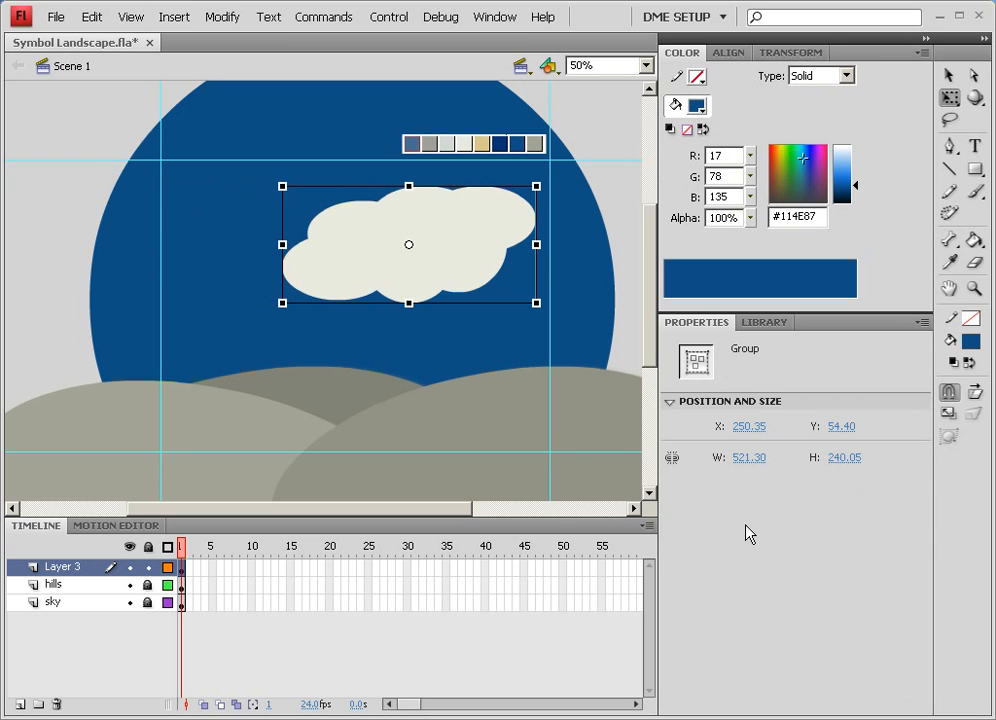
Break the cloud group apart into separate circles, undoing an extra break-apart into a single shape
{"action": "right_click", "coordinate": [455, 245]}
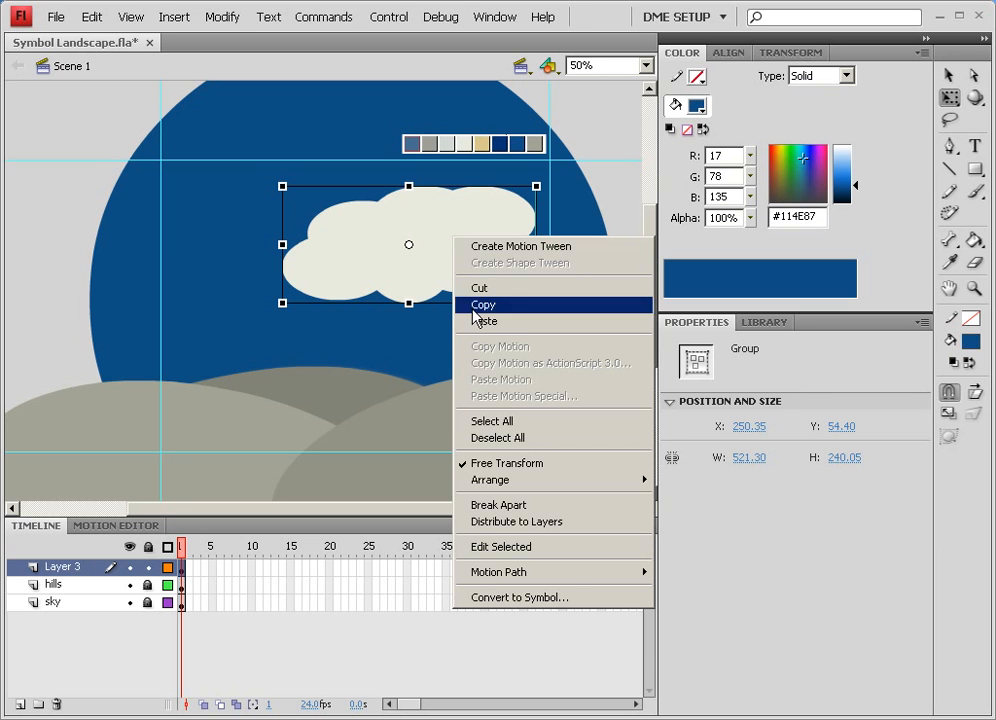
{"action": "left_click", "coordinate": [491, 507]}
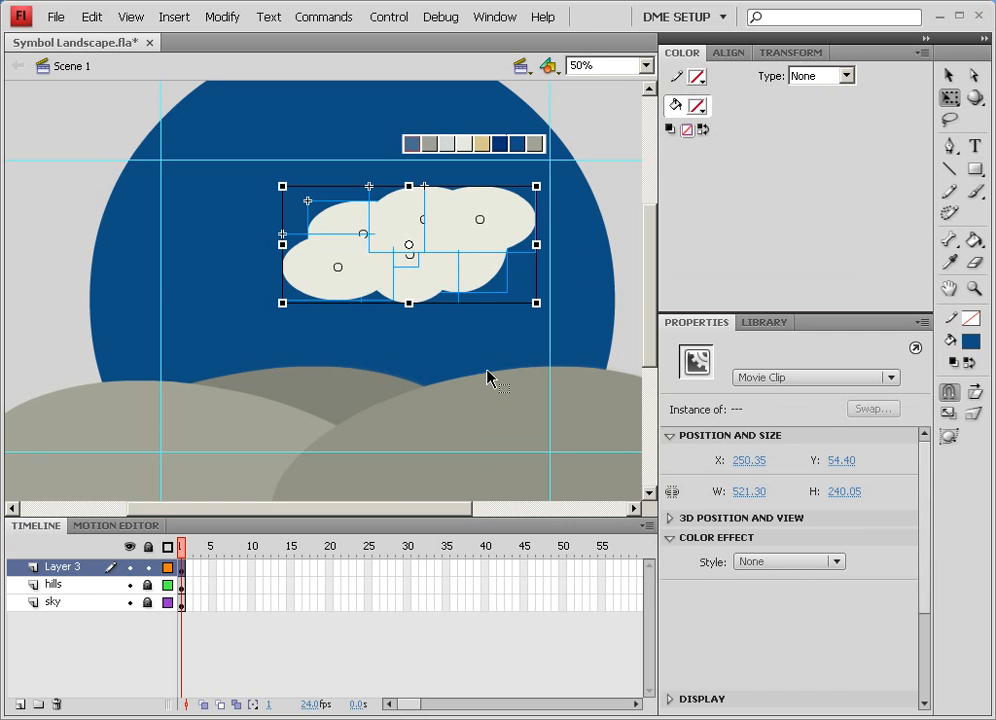
{"action": "key", "text": "ctrl+b"}
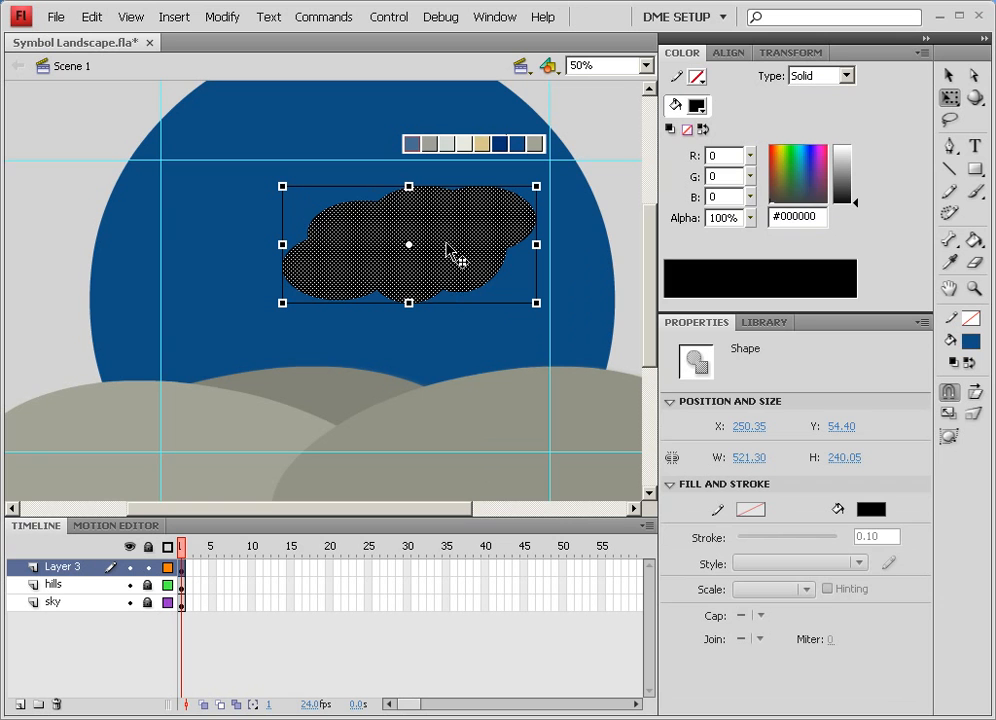
{"action": "key", "text": "ctrl+z"}
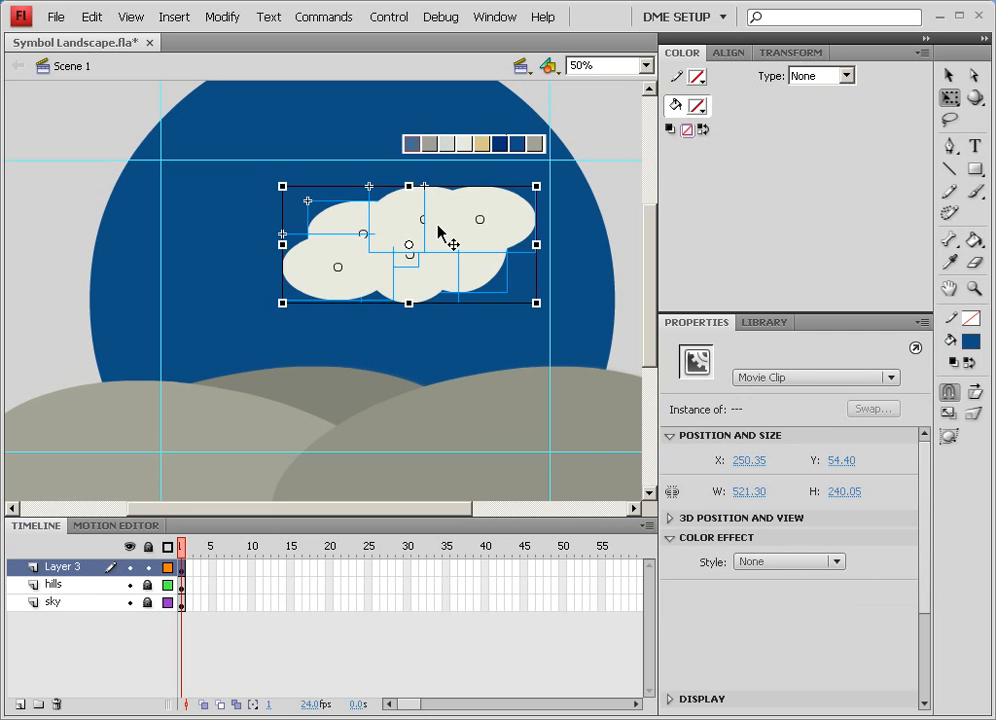
Convert the selected cloud circles into a movie clip symbol named "cloud base1"
{"action": "left_click", "coordinate": [762, 322]}
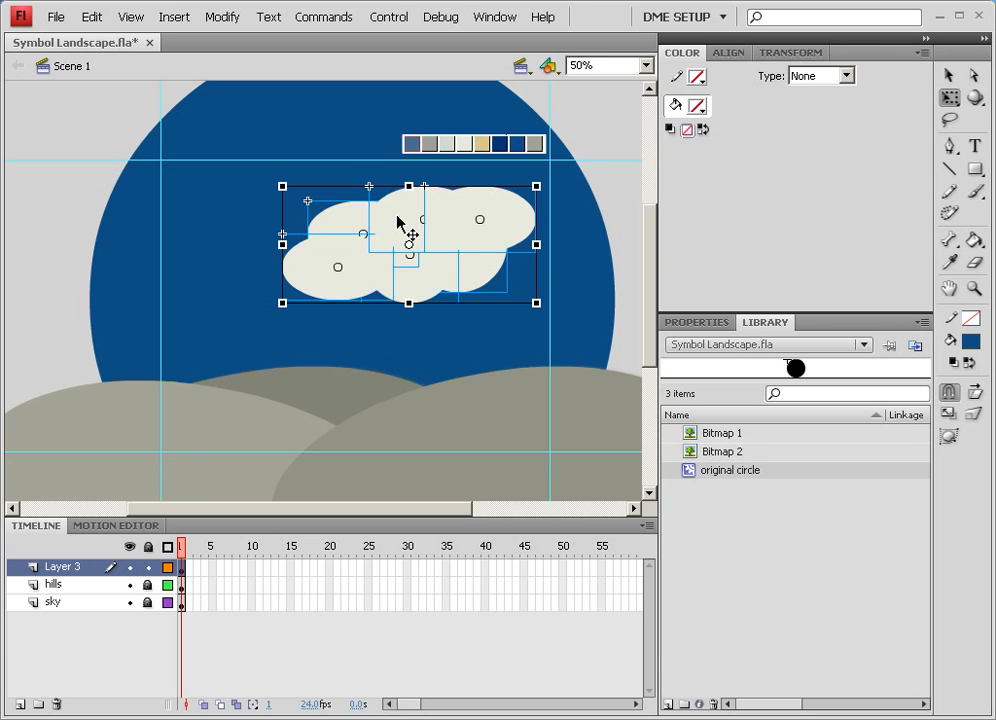
{"action": "left_click_drag", "start_coordinate": [398, 229], "coordinate": [689, 534]}
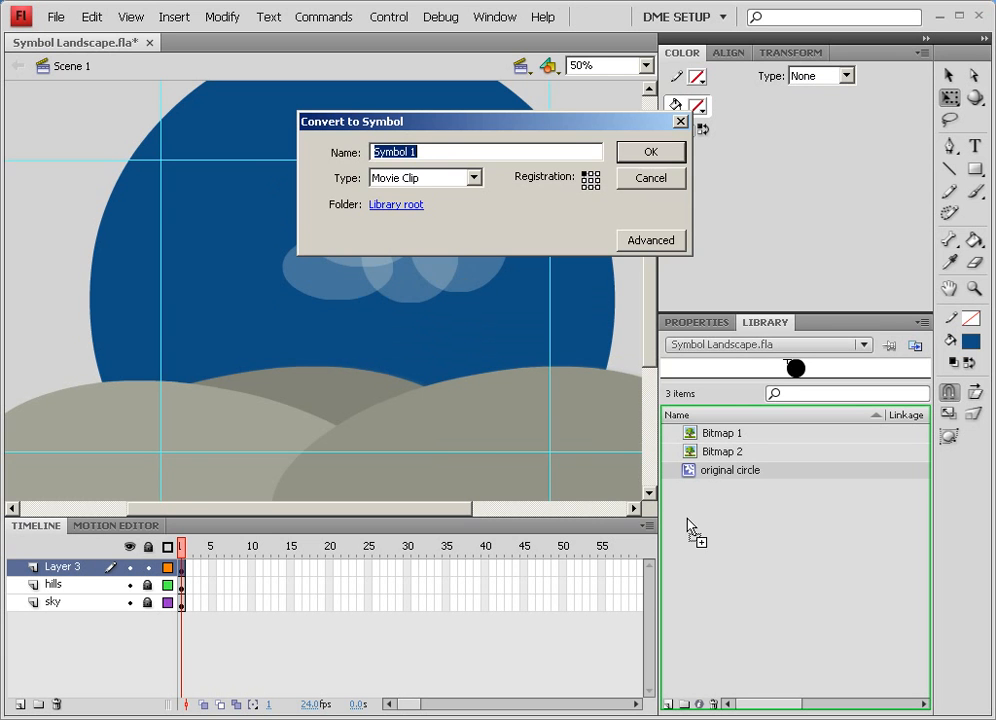
{"action": "type", "text": "cl"}
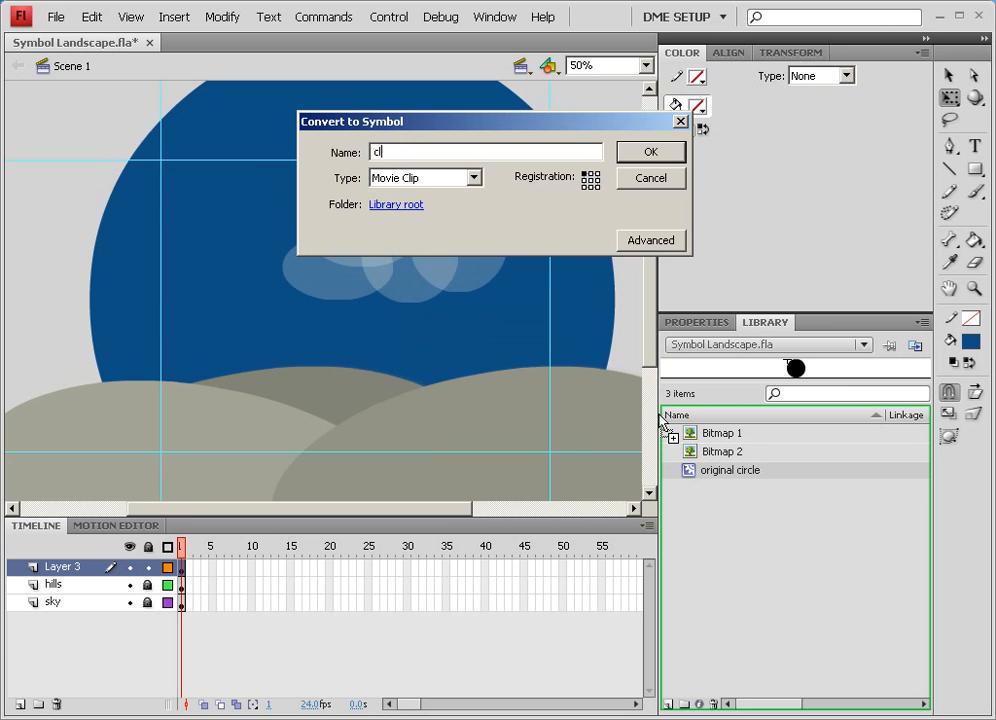
{"action": "type", "text": "oud base1"}
{"action": "key", "text": "Return"}
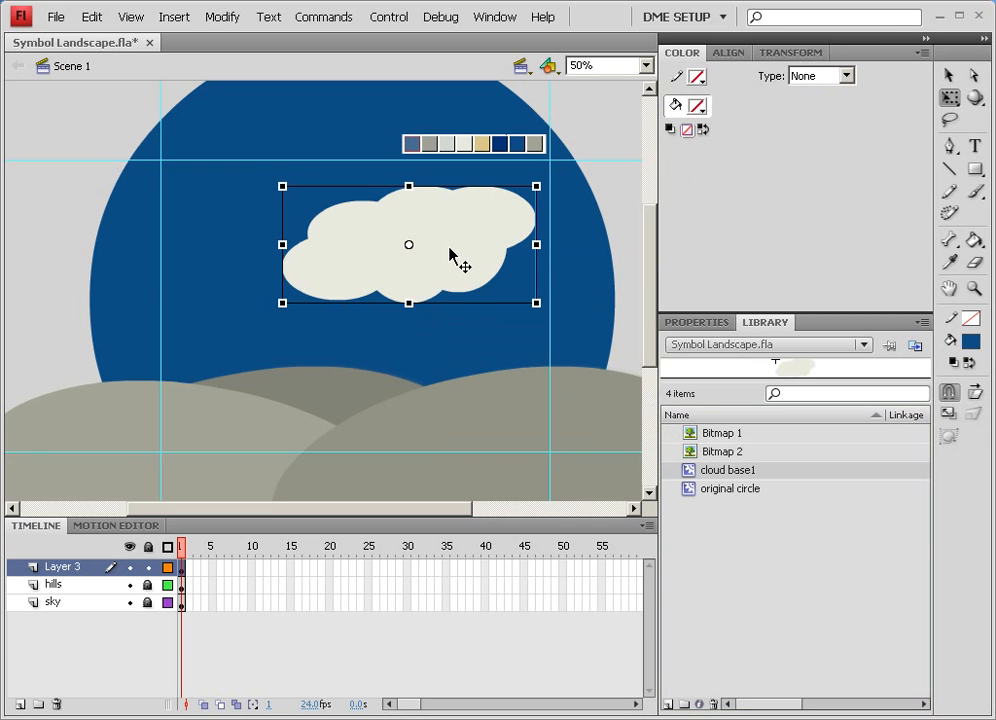
Give the cloud base1 instance an Alpha color effect of 53% and set its blending to Layer
{"action": "left_click", "coordinate": [697, 324]}
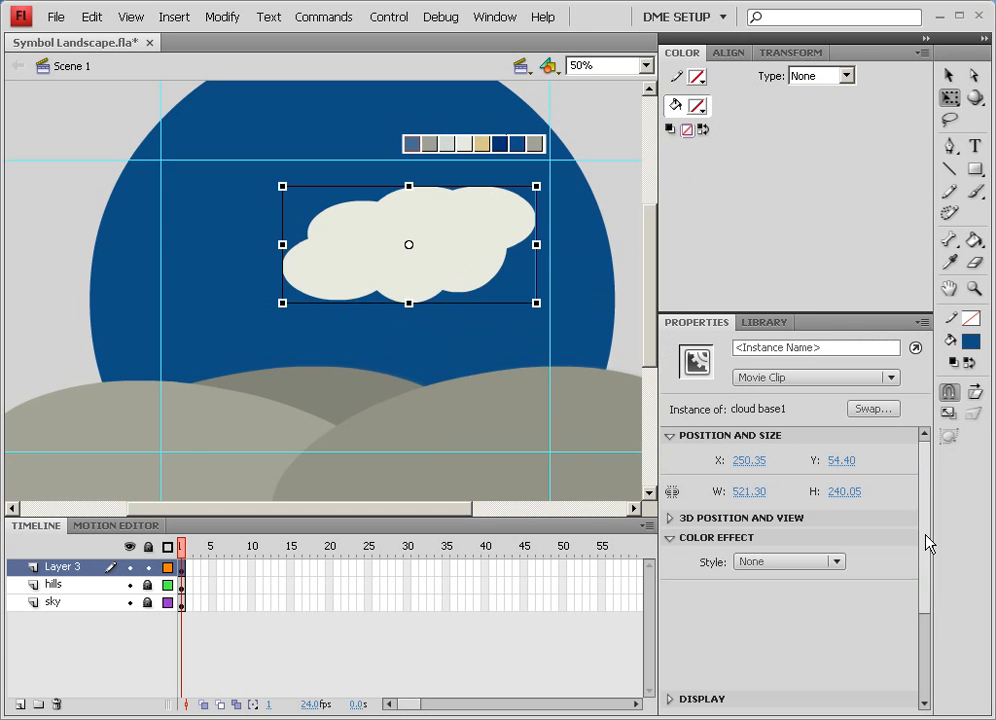
{"action": "left_click_drag", "start_coordinate": [926, 543], "coordinate": [925, 618]}
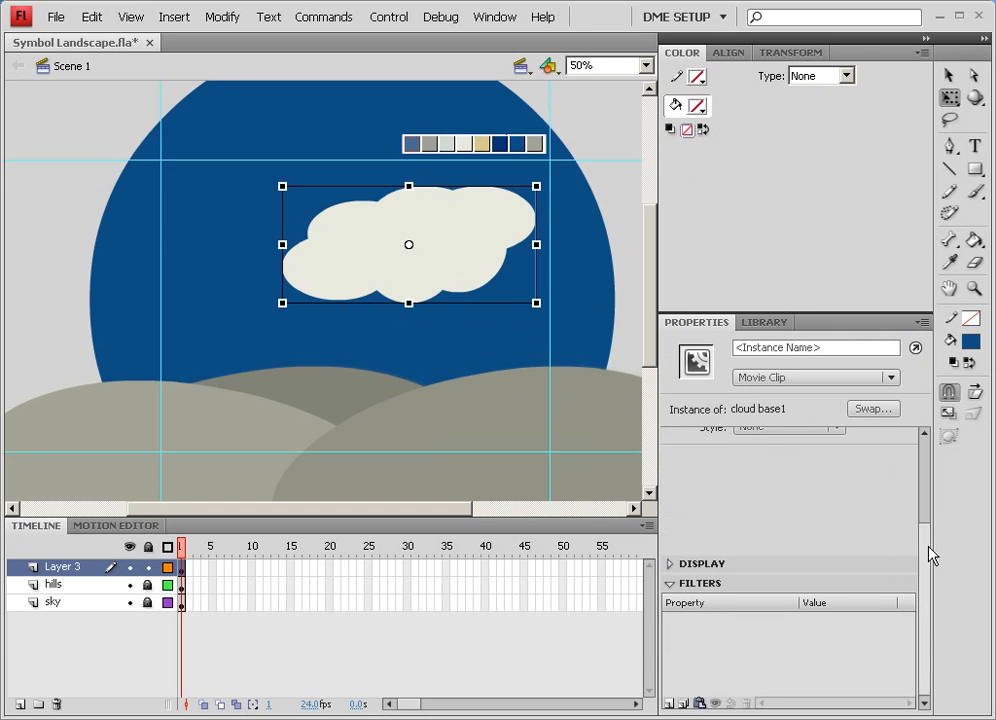
{"action": "left_click_drag", "start_coordinate": [930, 555], "coordinate": [927, 525]}
{"action": "left_click", "coordinate": [762, 494]}
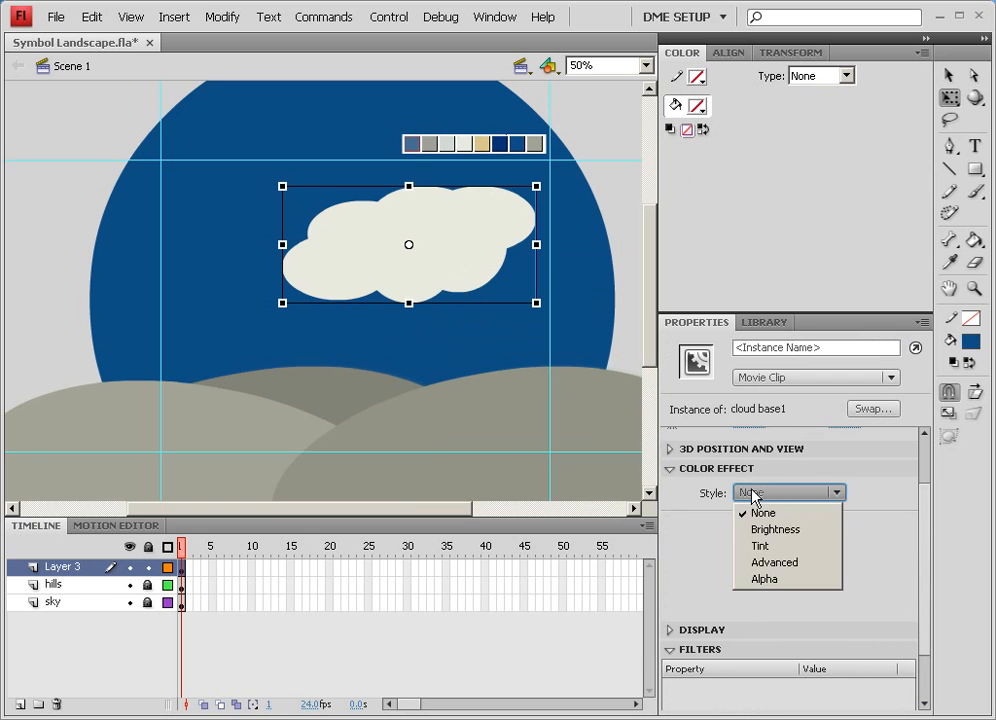
{"action": "left_click", "coordinate": [782, 580]}
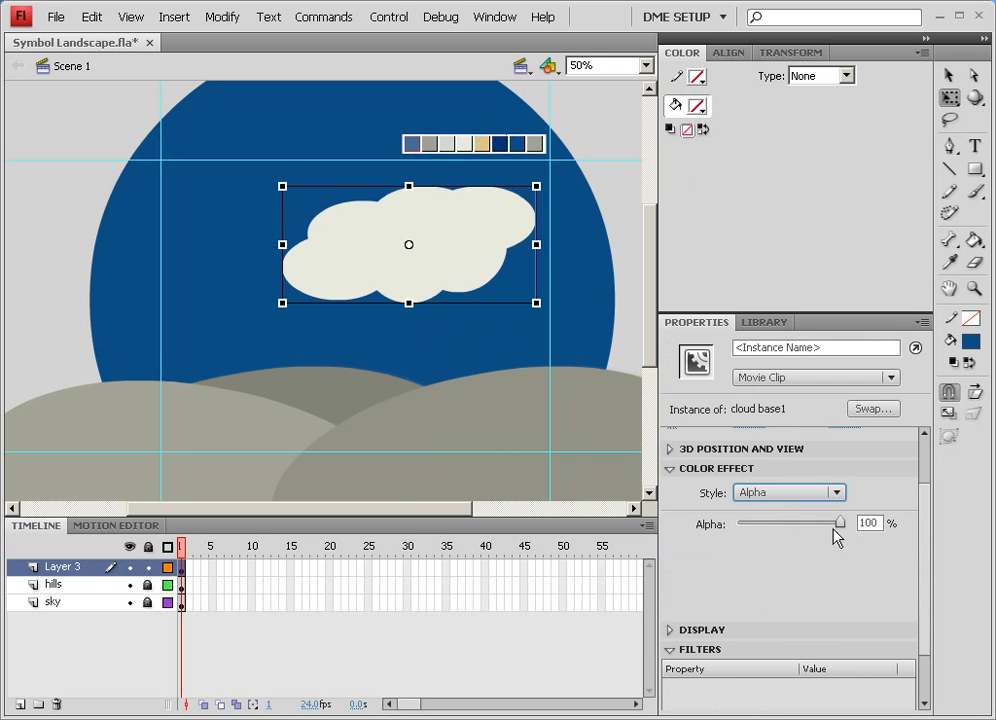
{"action": "left_click_drag", "start_coordinate": [840, 523], "coordinate": [797, 530]}
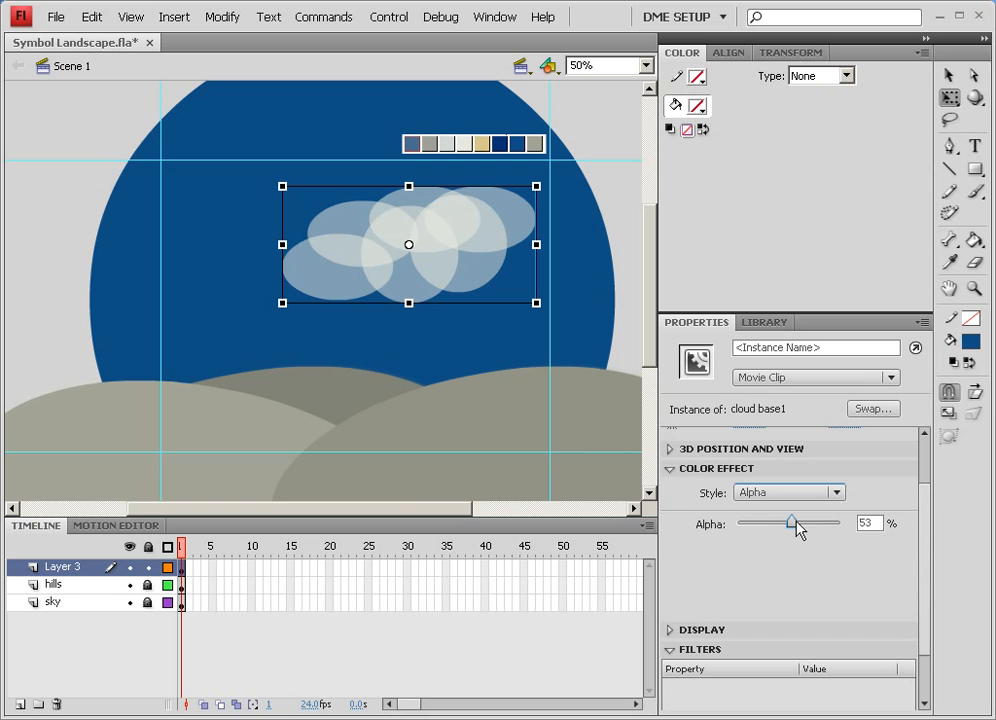
{"action": "left_click", "coordinate": [669, 631]}
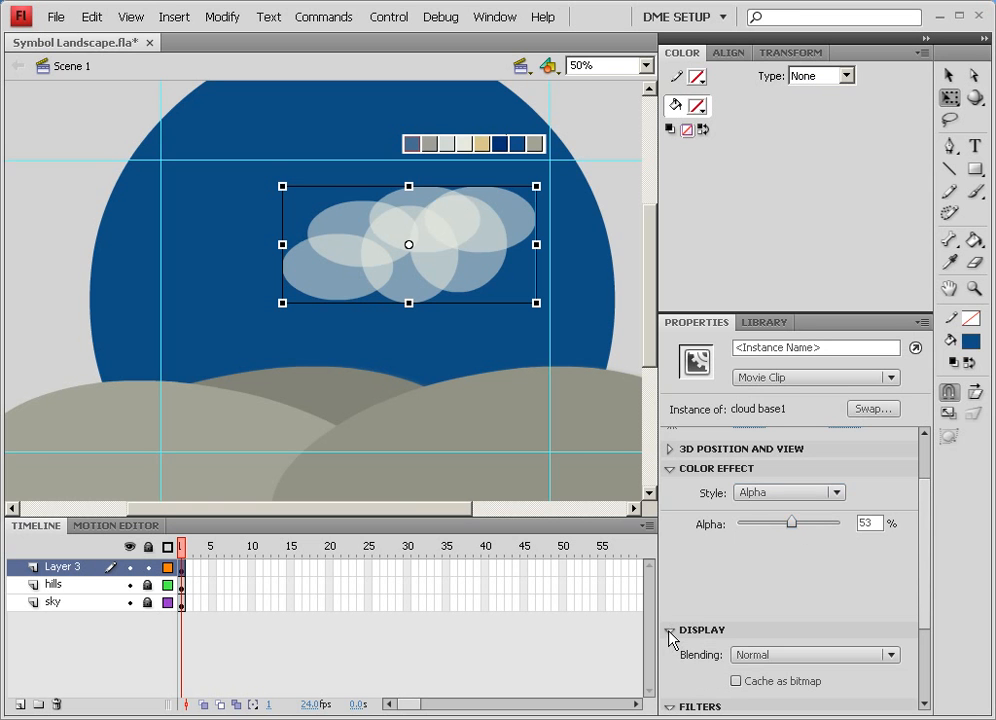
{"action": "left_click", "coordinate": [767, 655]}
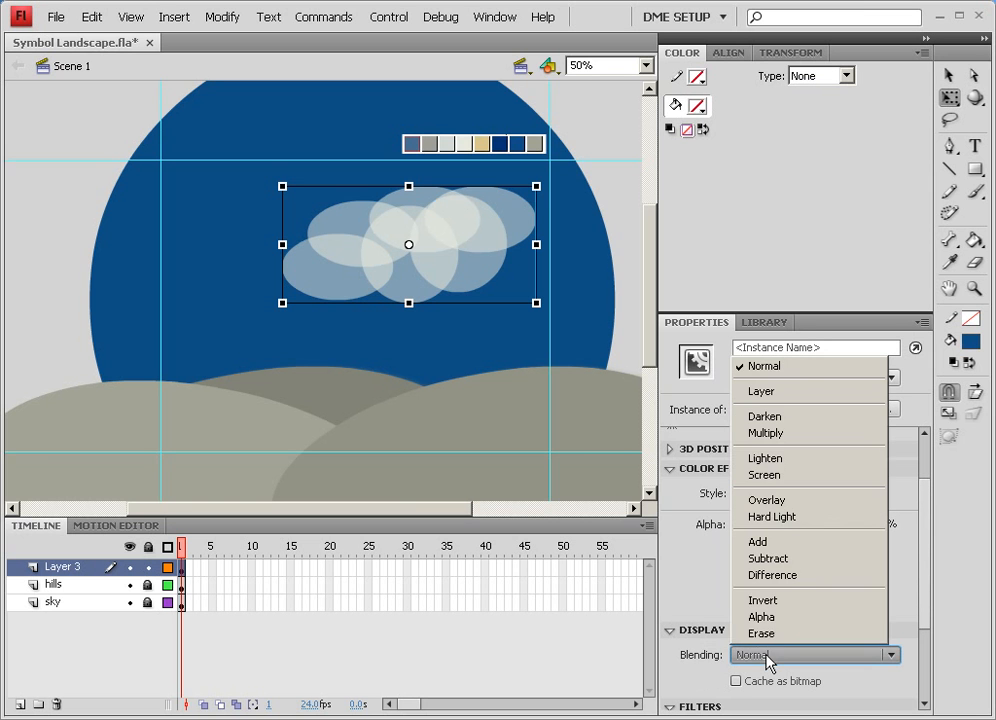
{"action": "left_click", "coordinate": [769, 393]}
Duplicate the cloud base1 instance and shrink the copy so it sits inside the original cloud
{"action": "mouse_move", "coordinate": [487, 236]}
{"action": "left_mouse_down"}
{"action": "mouse_move", "coordinate": [503, 252]}
{"action": "mouse_move", "coordinate": [478, 246]}
{"action": "left_mouse_up"}
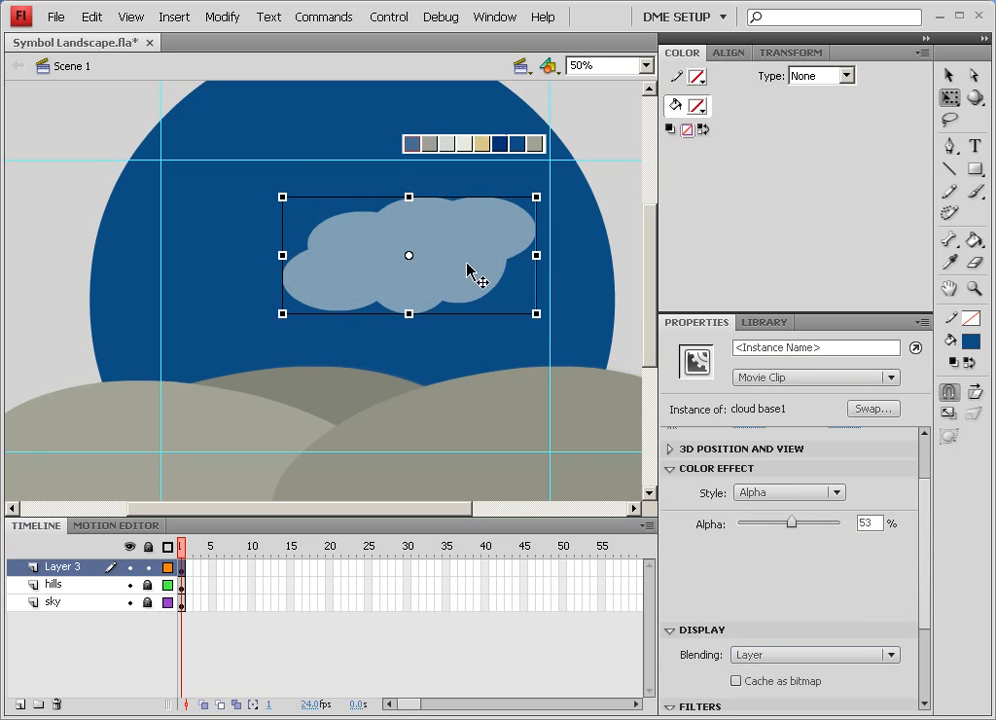
{"action": "mouse_move", "coordinate": [476, 276]}
{"action": "left_mouse_down"}
{"action": "mouse_move", "coordinate": [461, 260]}
{"action": "mouse_move", "coordinate": [470, 262]}
{"action": "left_mouse_up"}
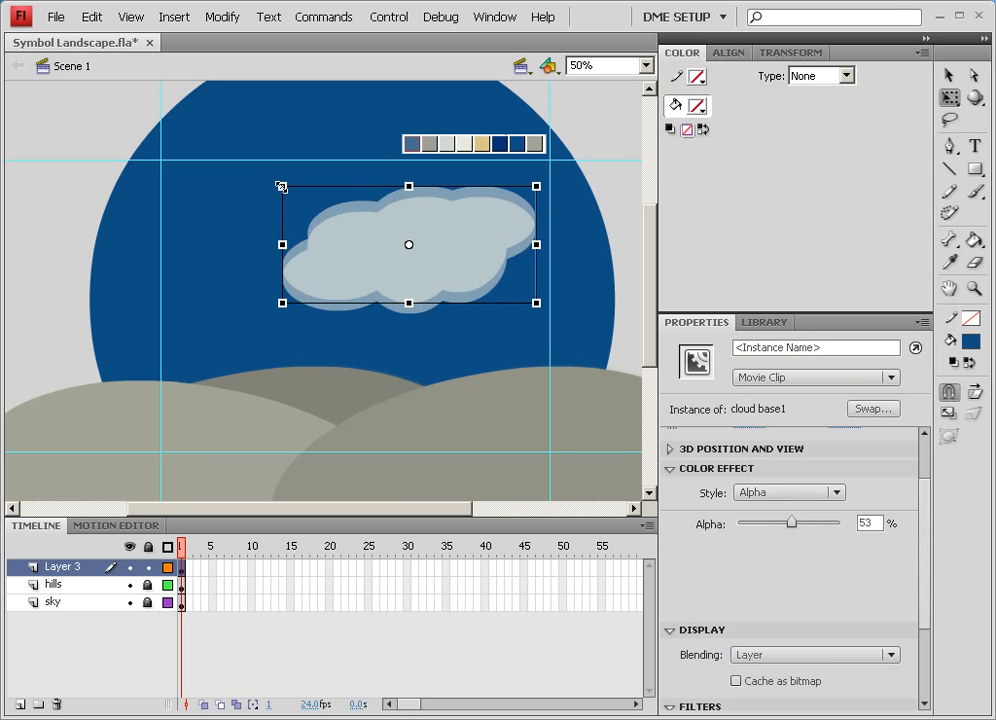
{"action": "left_click_drag", "start_coordinate": [282, 186], "coordinate": [282, 197]}
{"action": "left_click_drag", "start_coordinate": [404, 260], "coordinate": [380, 269]}
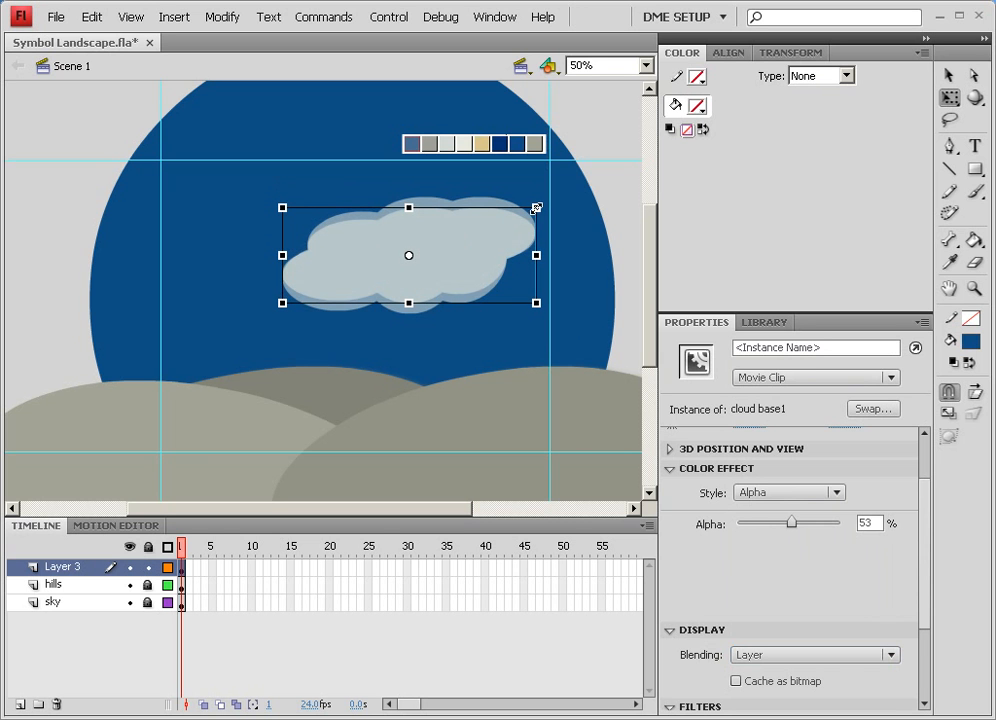
{"action": "left_click_drag", "start_coordinate": [536, 208], "coordinate": [518, 208]}
{"action": "mouse_move", "coordinate": [474, 249]}
{"action": "left_mouse_down"}
{"action": "mouse_move", "coordinate": [462, 251]}
{"action": "mouse_move", "coordinate": [480, 243]}
{"action": "mouse_move", "coordinate": [466, 232]}
{"action": "mouse_move", "coordinate": [470, 240]}
{"action": "left_mouse_up"}
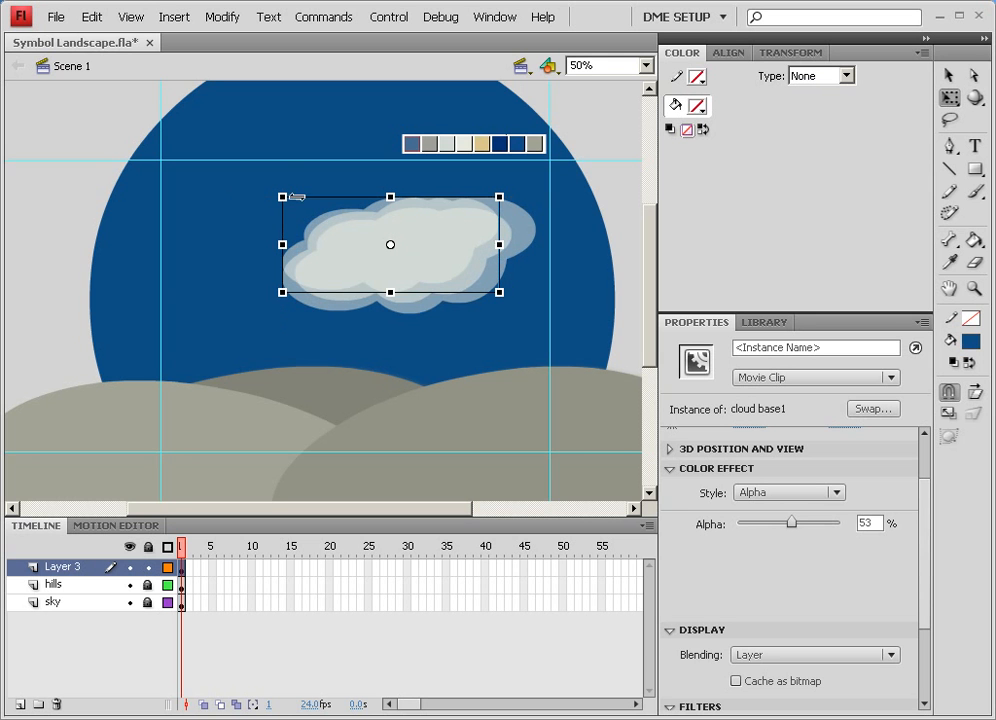
Stretch and rotate the inner cloud copy so it sits tilted within the outer cloud
{"action": "mouse_move", "coordinate": [282, 197]}
{"action": "left_mouse_down"}
{"action": "mouse_move", "coordinate": [257, 188]}
{"action": "mouse_move", "coordinate": [270, 197]}
{"action": "left_mouse_up"}
{"action": "left_click_drag", "start_coordinate": [481, 237], "coordinate": [271, 244]}
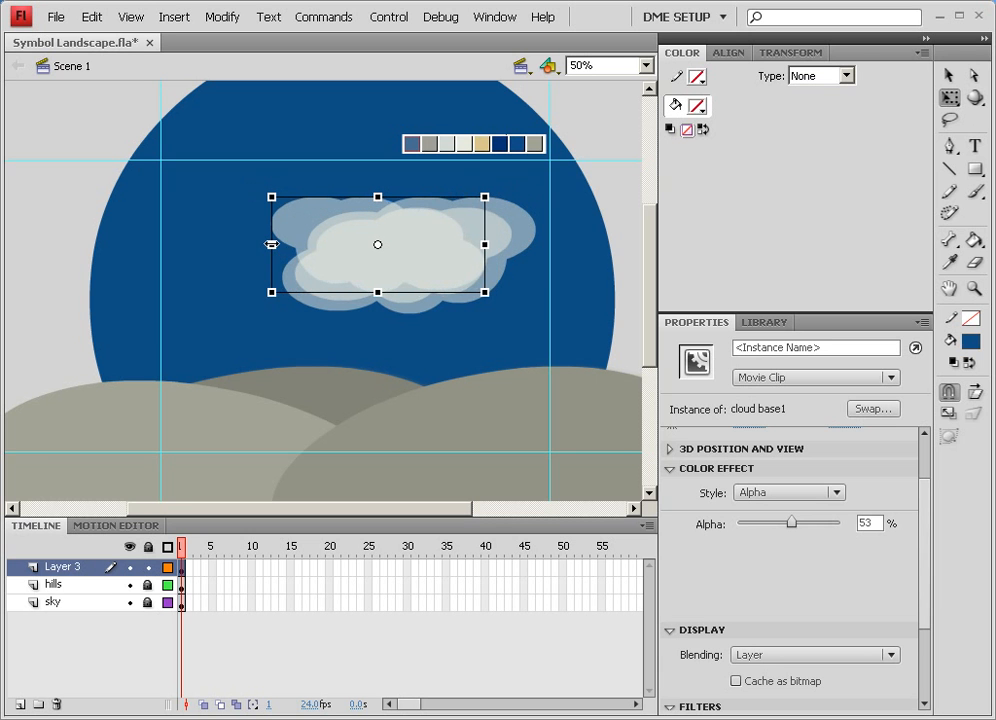
{"action": "left_click_drag", "start_coordinate": [498, 185], "coordinate": [445, 156]}
{"action": "mouse_move", "coordinate": [416, 240]}
{"action": "left_mouse_down"}
{"action": "mouse_move", "coordinate": [425, 238]}
{"action": "mouse_move", "coordinate": [415, 235]}
{"action": "left_mouse_up"}
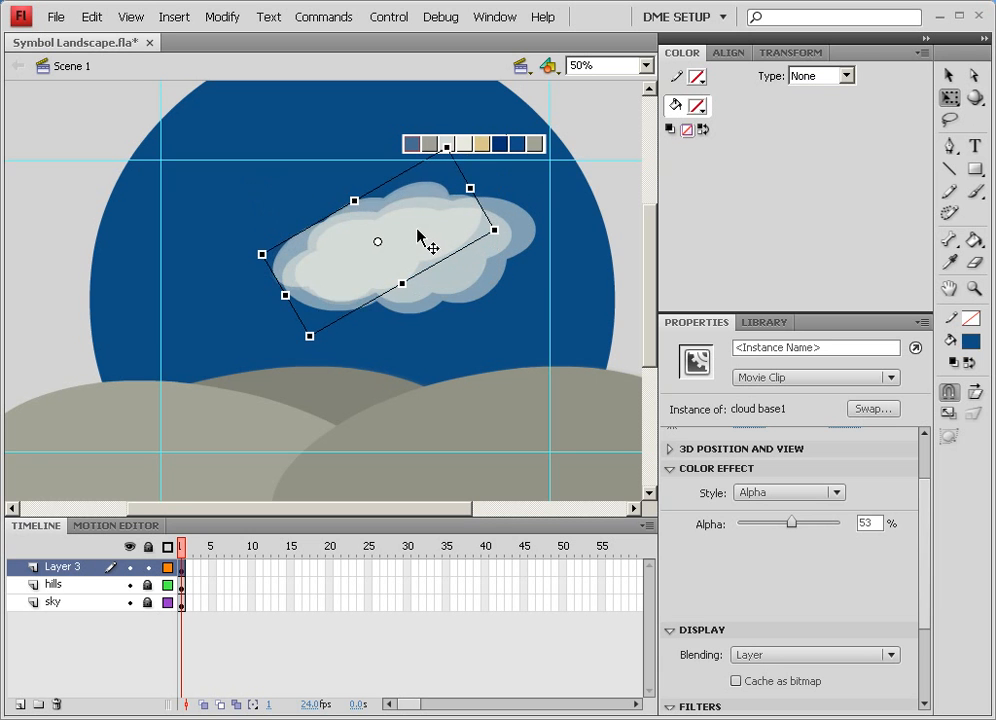
{"action": "left_click", "coordinate": [600, 216]}
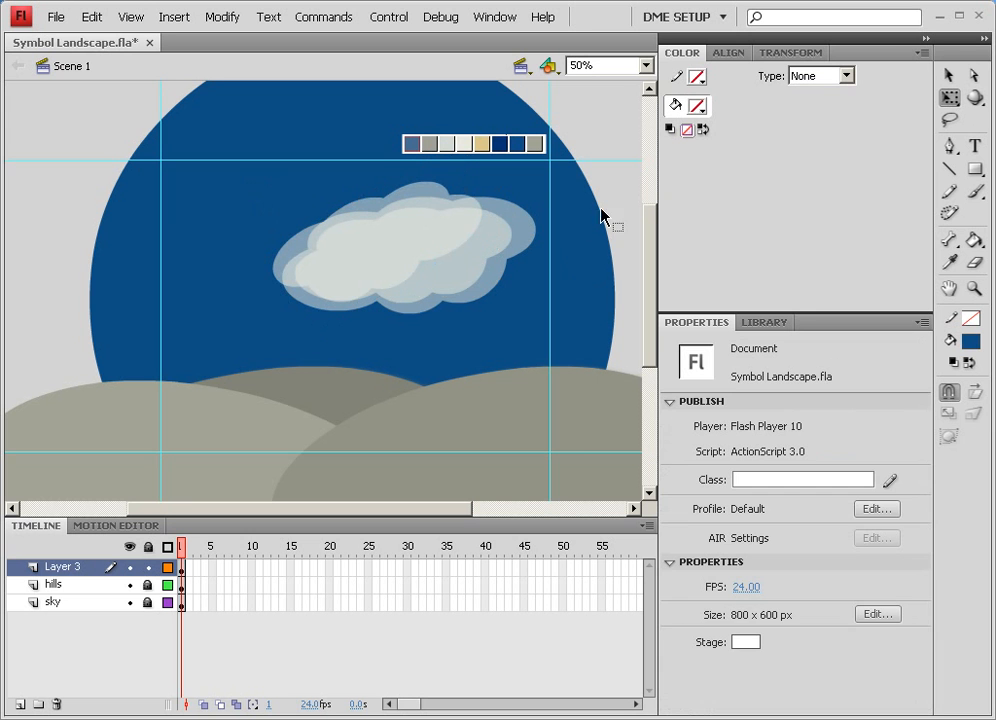
{"action": "left_click", "coordinate": [462, 245]}
{"action": "mouse_move", "coordinate": [472, 187]}
{"action": "left_mouse_down"}
{"action": "mouse_move", "coordinate": [470, 205]}
{"action": "mouse_move", "coordinate": [464, 191]}
{"action": "left_mouse_up"}
{"action": "mouse_move", "coordinate": [407, 255]}
{"action": "left_mouse_down"}
{"action": "mouse_move", "coordinate": [427, 262]}
{"action": "mouse_move", "coordinate": [409, 267]}
{"action": "left_mouse_up"}
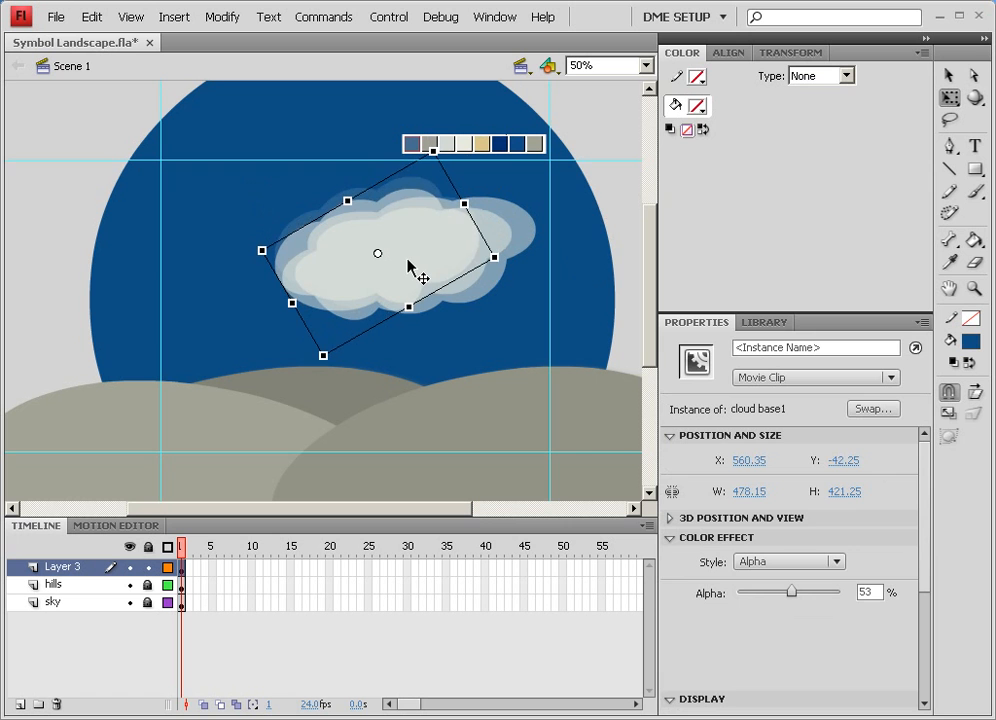
Select both cloud instances and convert them into a movie clip symbol named "cloud1"
{"action": "left_click", "coordinate": [622, 189]}
{"action": "left_click", "coordinate": [480, 253]}
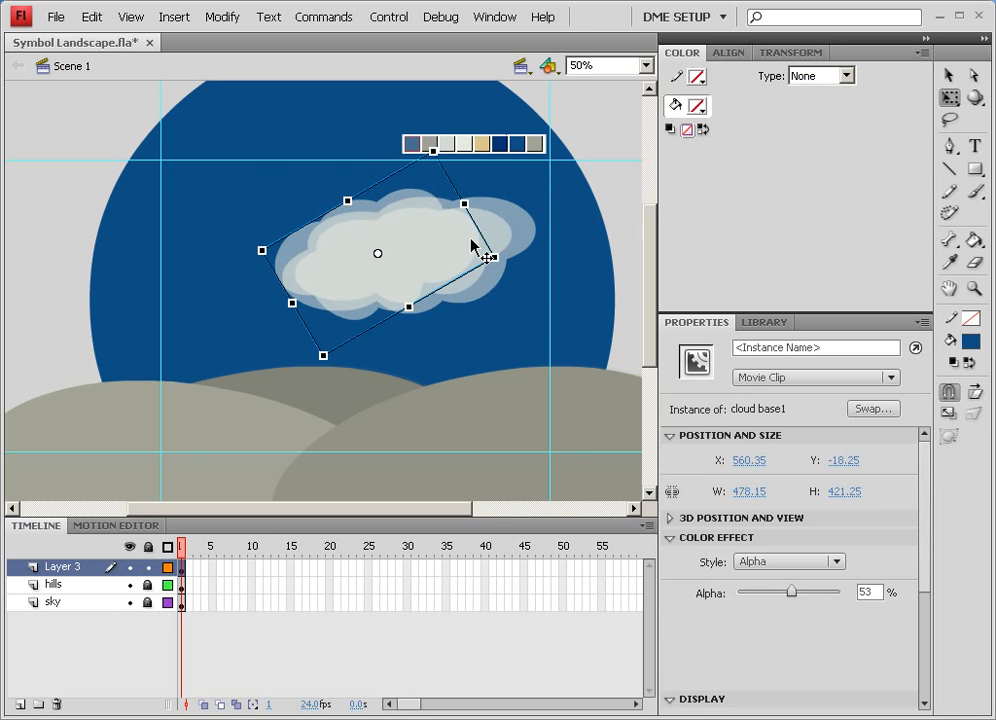
{"action": "key", "text": "Escape"}
{"action": "left_click", "coordinate": [449, 239]}
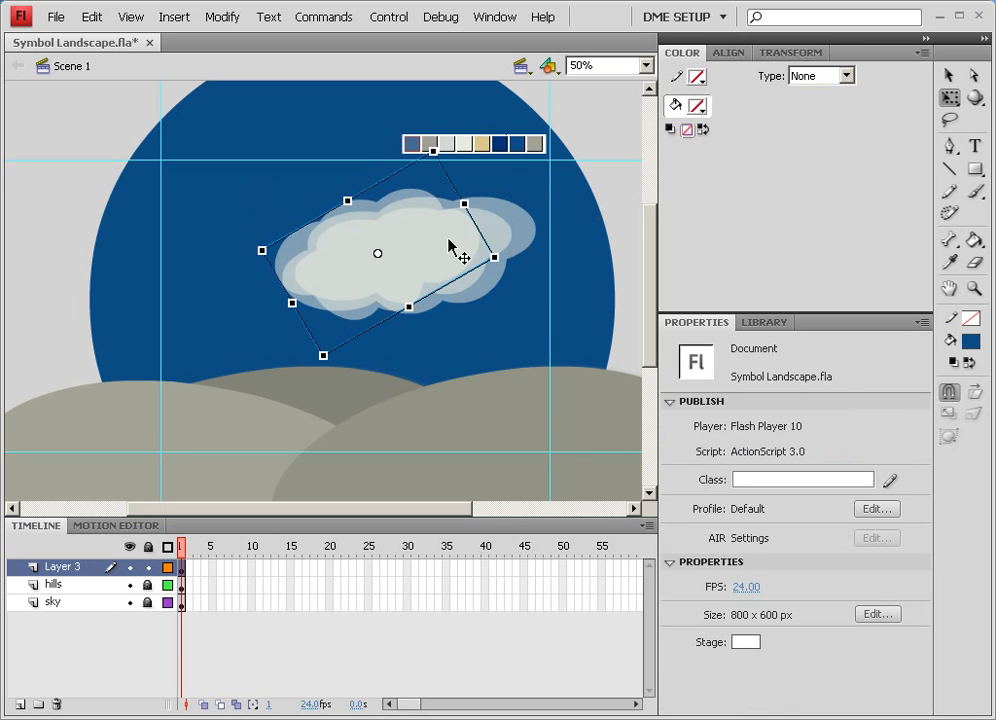
{"action": "left_click", "coordinate": [496, 233], "text": "shift"}
{"action": "left_click", "coordinate": [526, 227], "text": "shift"}
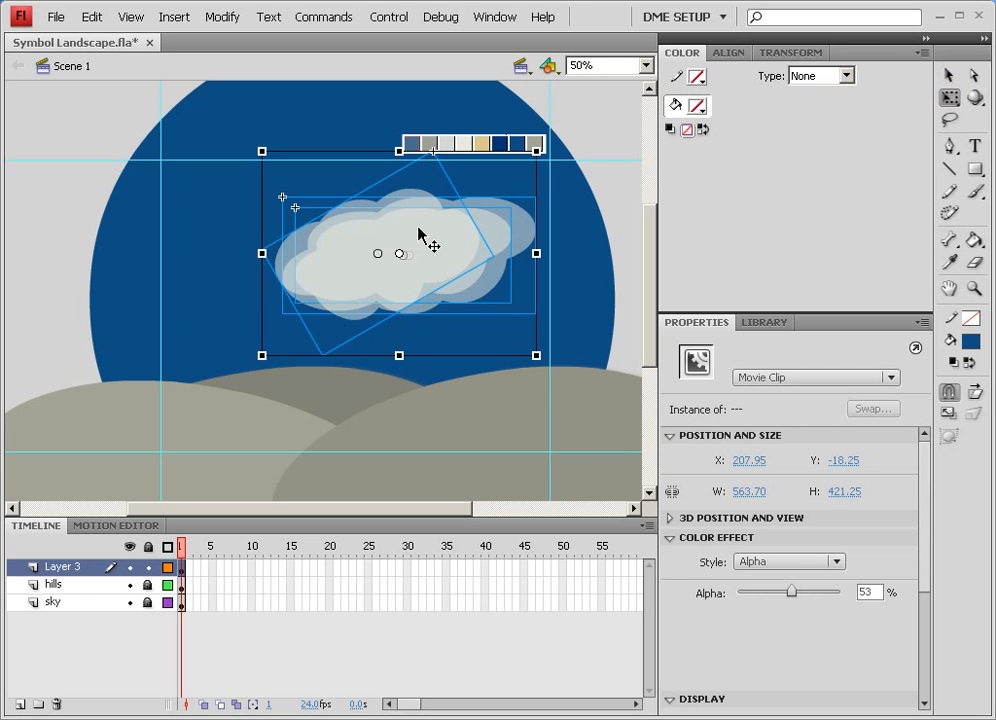
{"action": "mouse_move", "coordinate": [422, 236]}
{"action": "left_mouse_down"}
{"action": "mouse_move", "coordinate": [369, 233]}
{"action": "mouse_move", "coordinate": [433, 239]}
{"action": "left_mouse_up"}
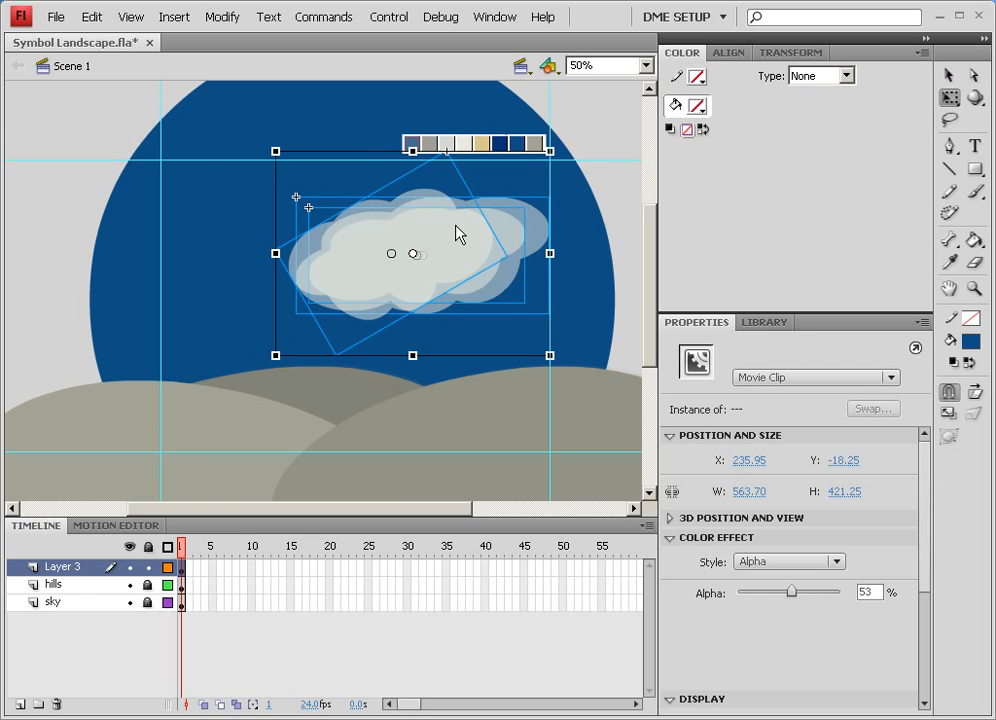
{"action": "right_click", "coordinate": [458, 234]}
{"action": "left_click", "coordinate": [430, 232]}
{"action": "key", "text": "F8"}
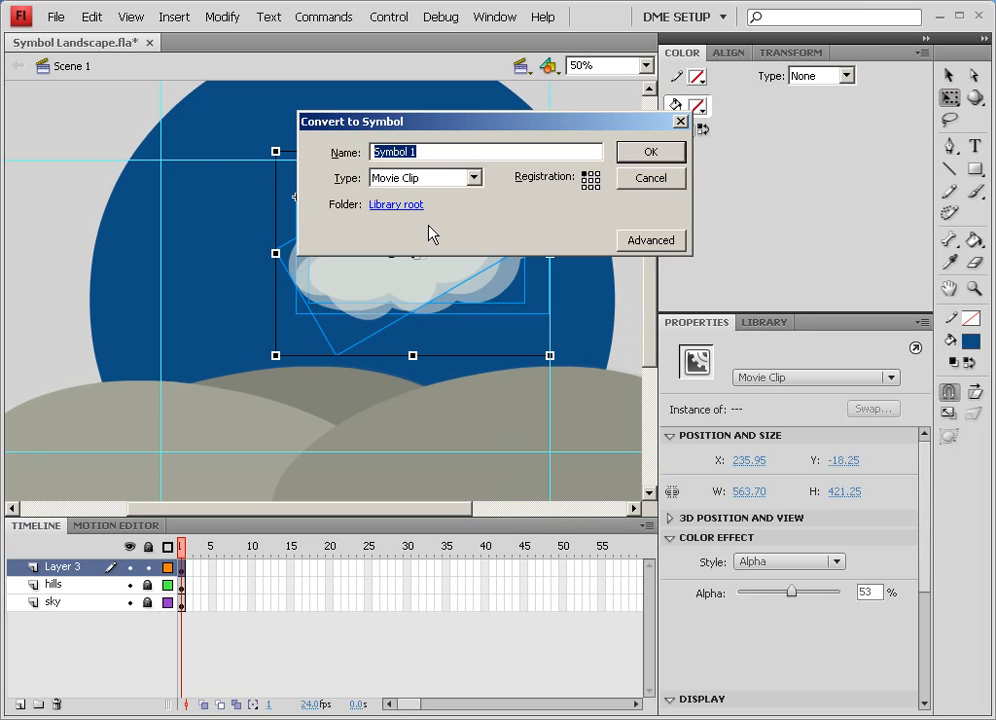
{"action": "type", "text": "cloud1"}
{"action": "key", "text": "Return"}
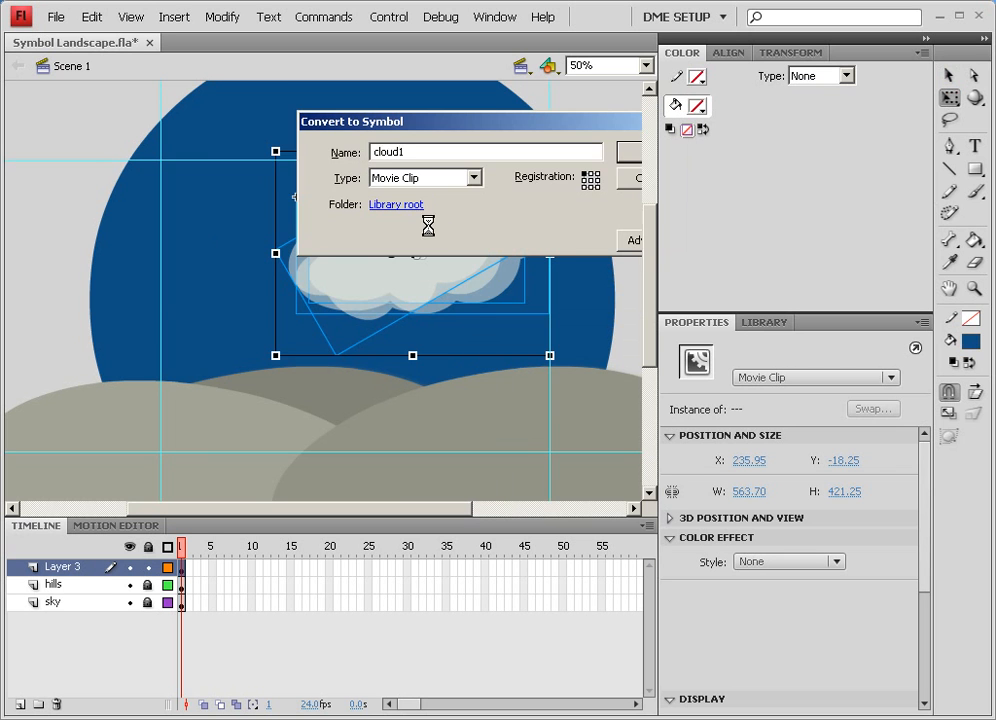
Move the cloud1 instance to the right side of the sky, removing an accidentally placed circle
{"action": "left_click_drag", "start_coordinate": [485, 258], "coordinate": [563, 241]}
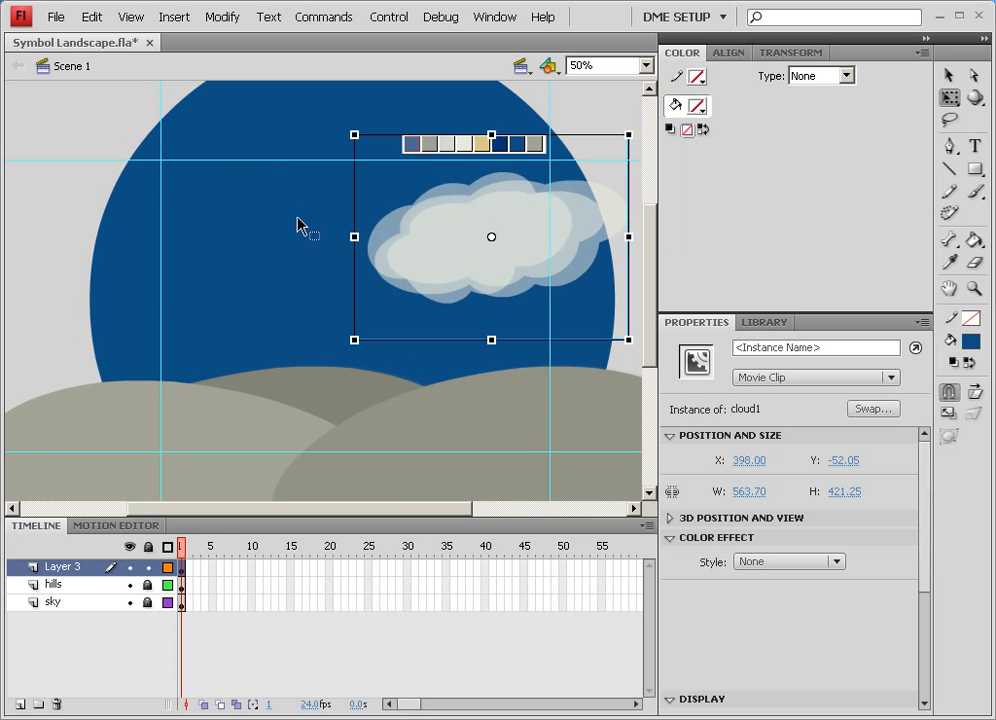
{"action": "left_click", "coordinate": [777, 322]}
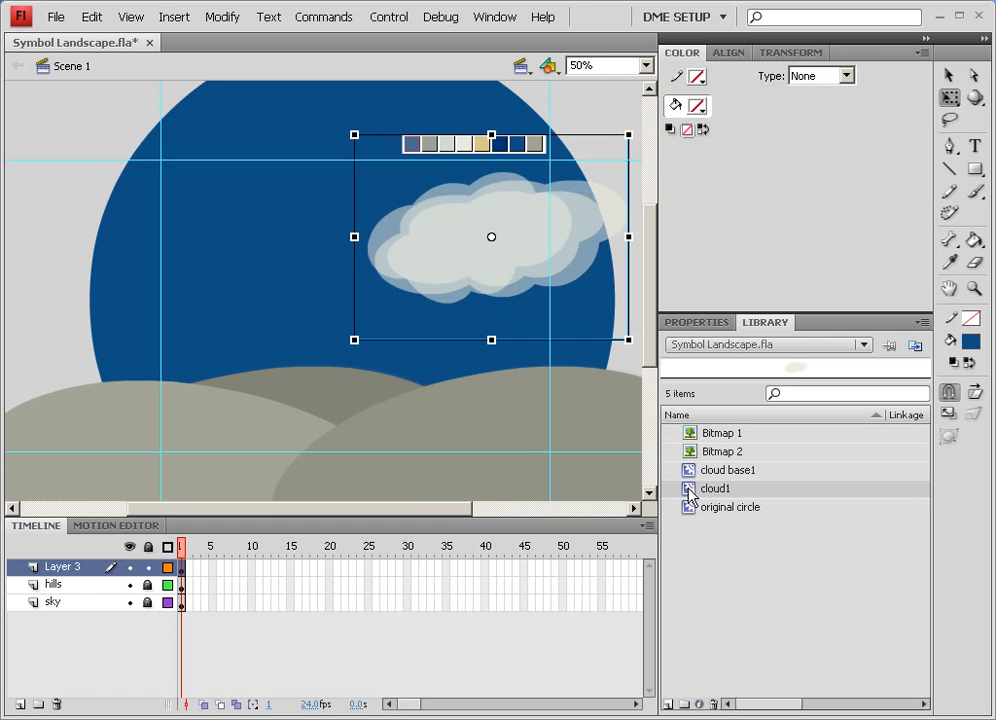
{"action": "left_click_drag", "start_coordinate": [688, 513], "coordinate": [262, 236]}
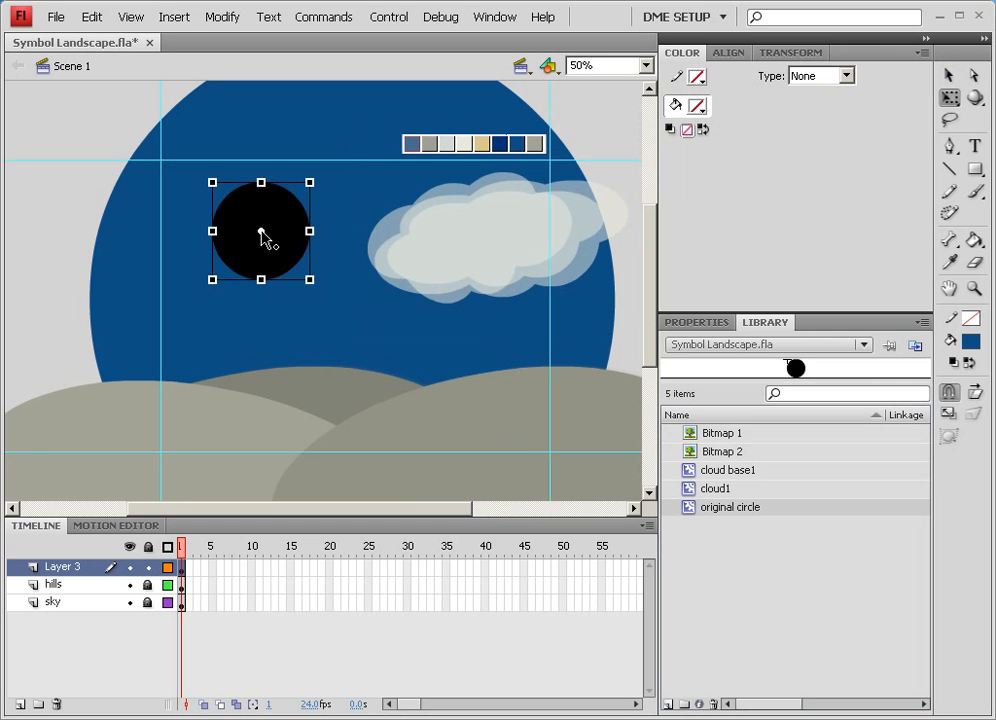
{"action": "key", "text": "Delete"}
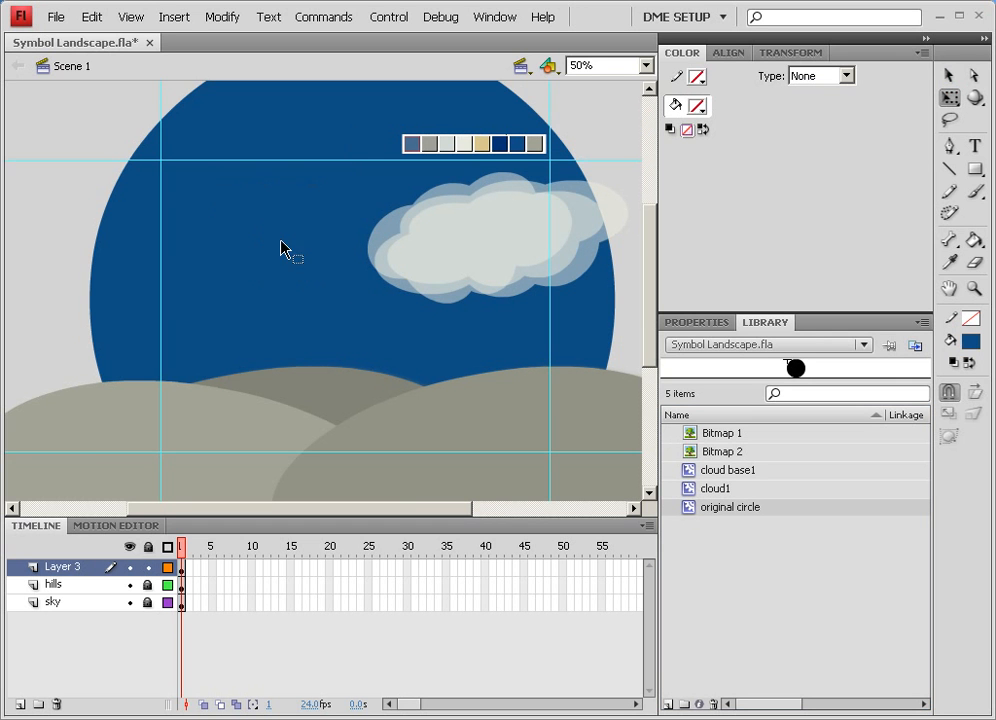
Duplicate cloud1 to the upper left of the sky and enlarge the copy
{"action": "left_click", "coordinate": [440, 280]}
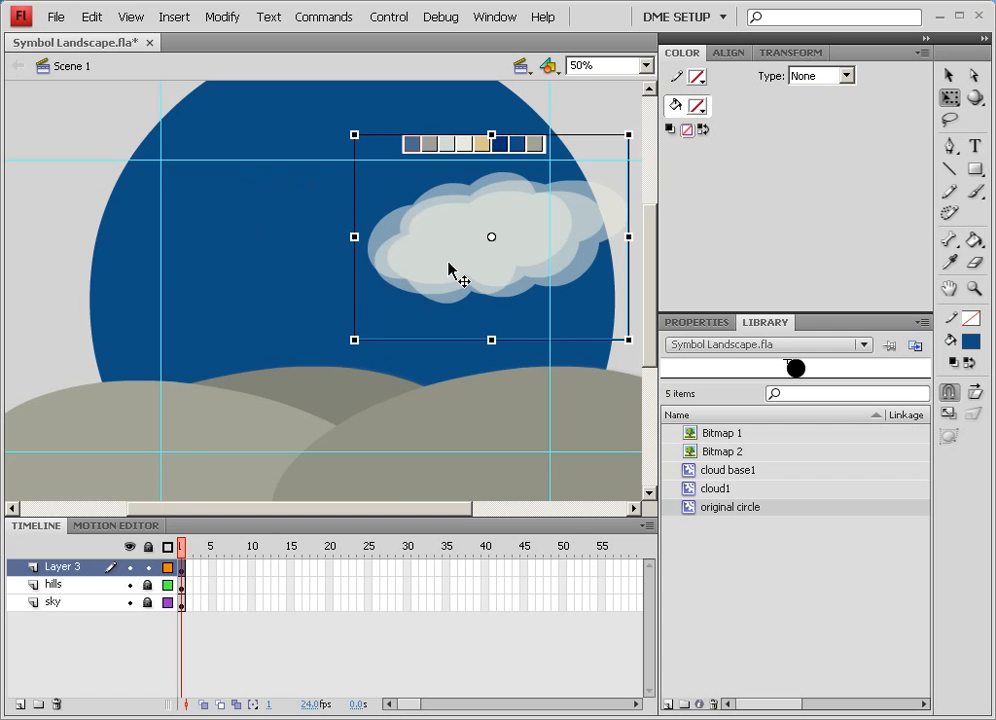
{"action": "left_click_drag", "start_coordinate": [489, 280], "coordinate": [229, 285]}
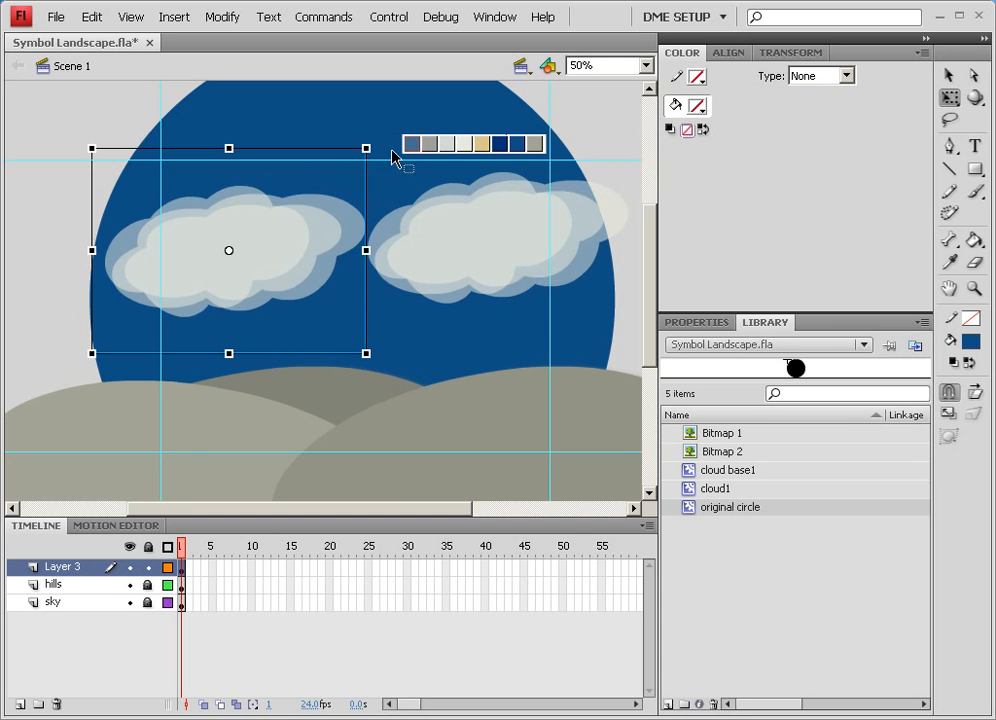
{"action": "left_click_drag", "start_coordinate": [92, 148], "coordinate": [68, 172]}
{"action": "left_click_drag", "start_coordinate": [228, 170], "coordinate": [222, 352]}
{"action": "left_click_drag", "start_coordinate": [265, 260], "coordinate": [247, 190]}
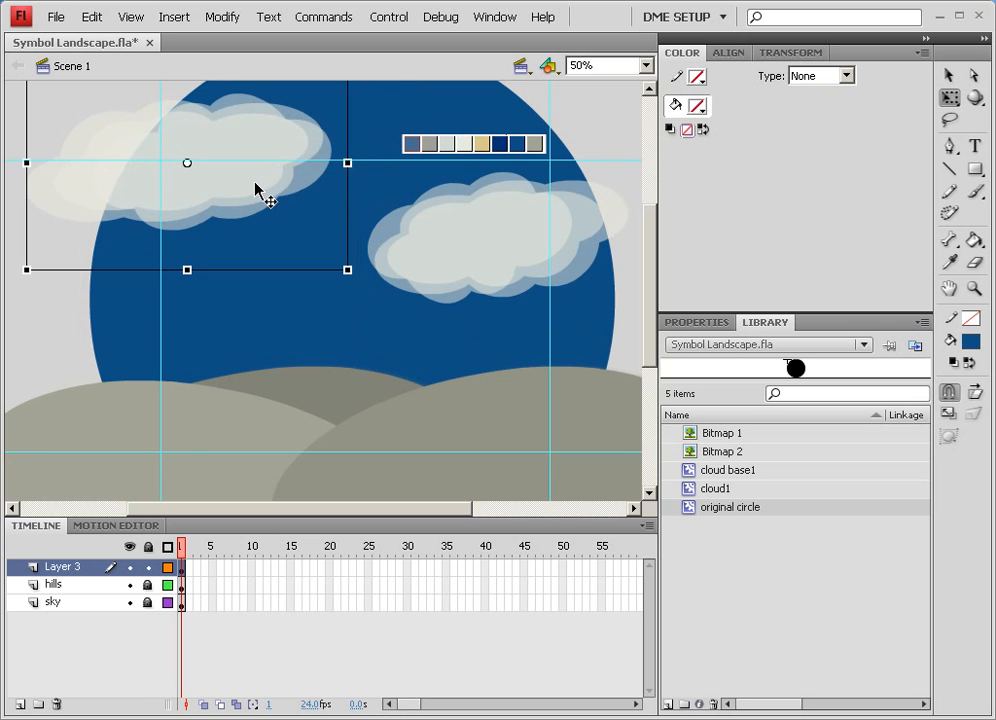
Shift the right cloud slightly right and preview the scene as a test movie
{"action": "mouse_move", "coordinate": [489, 276]}
{"action": "left_mouse_down"}
{"action": "mouse_move", "coordinate": [505, 262]}
{"action": "mouse_move", "coordinate": [503, 272]}
{"action": "left_mouse_up"}
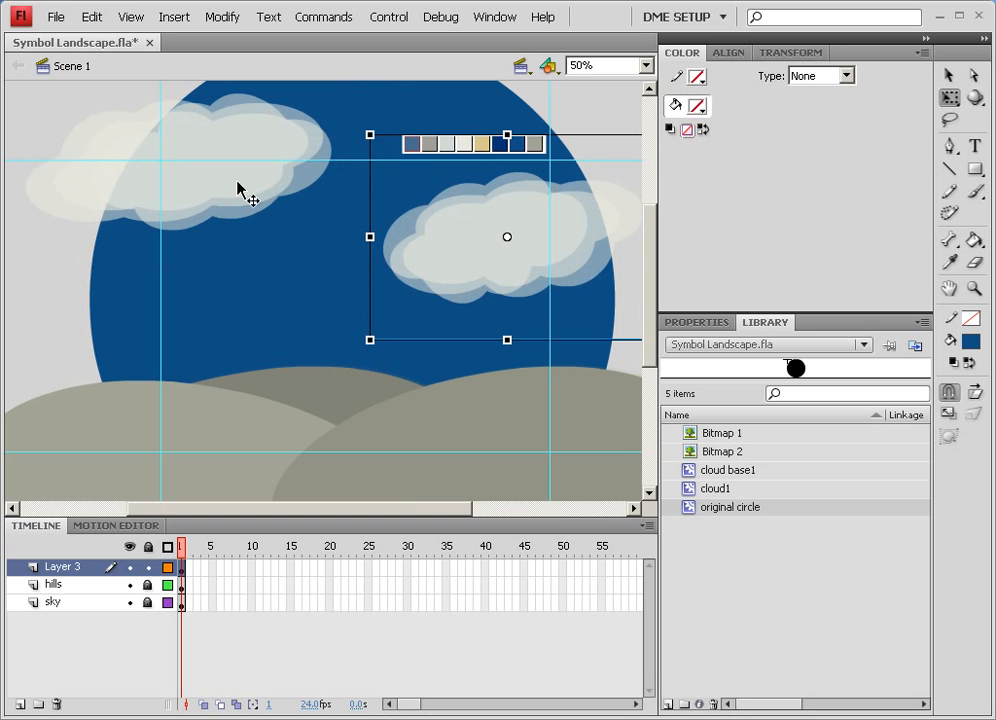
{"action": "key", "text": "ctrl+Return"}
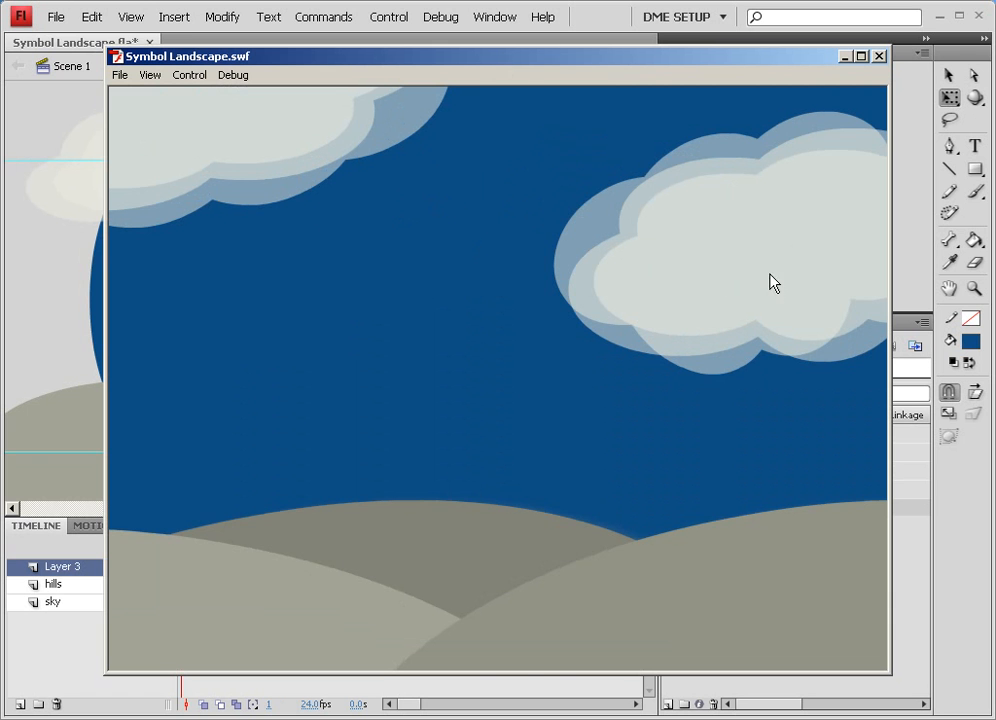
{"action": "left_click", "coordinate": [879, 56]}
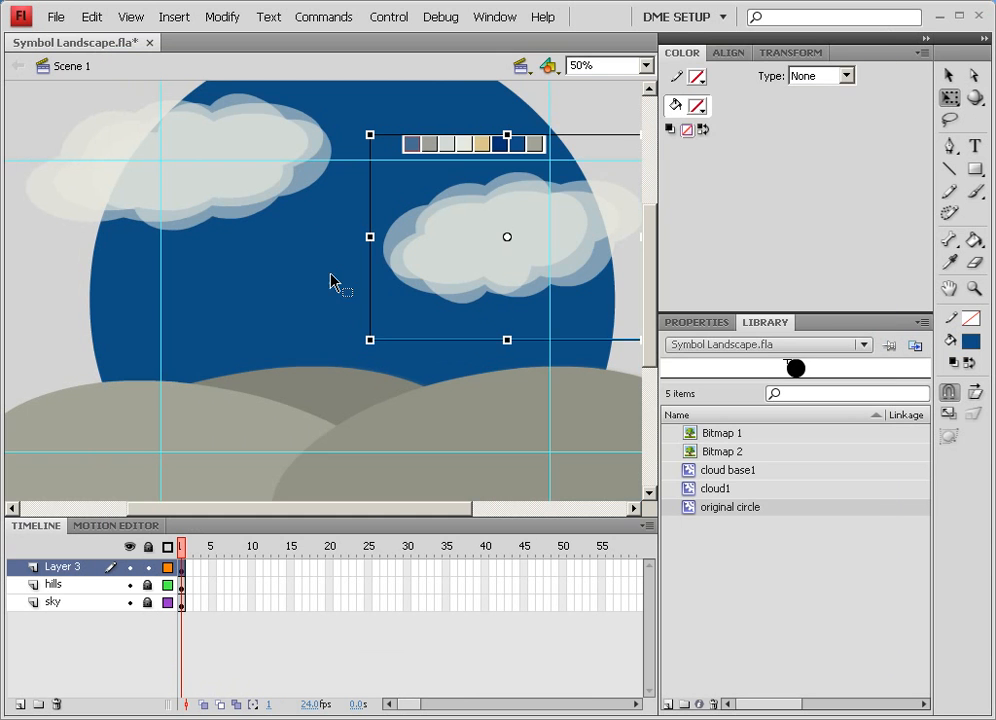
{"action": "left_click", "coordinate": [45, 248]}
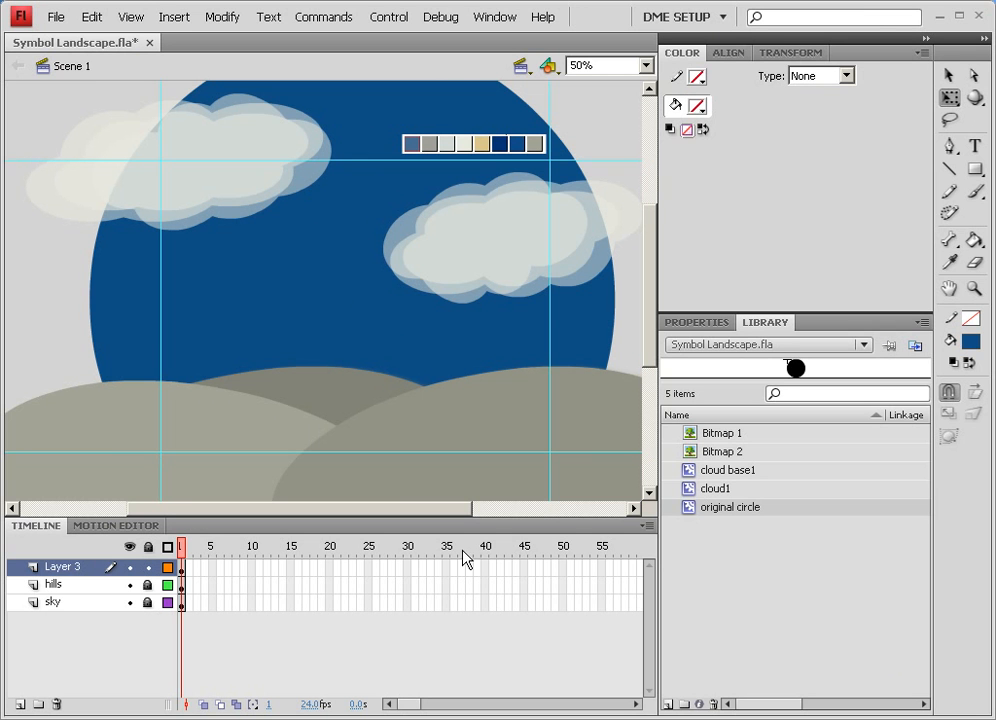
Preview each symbol and bitmap in the library, then save the document
{"action": "left_click", "coordinate": [692, 471]}
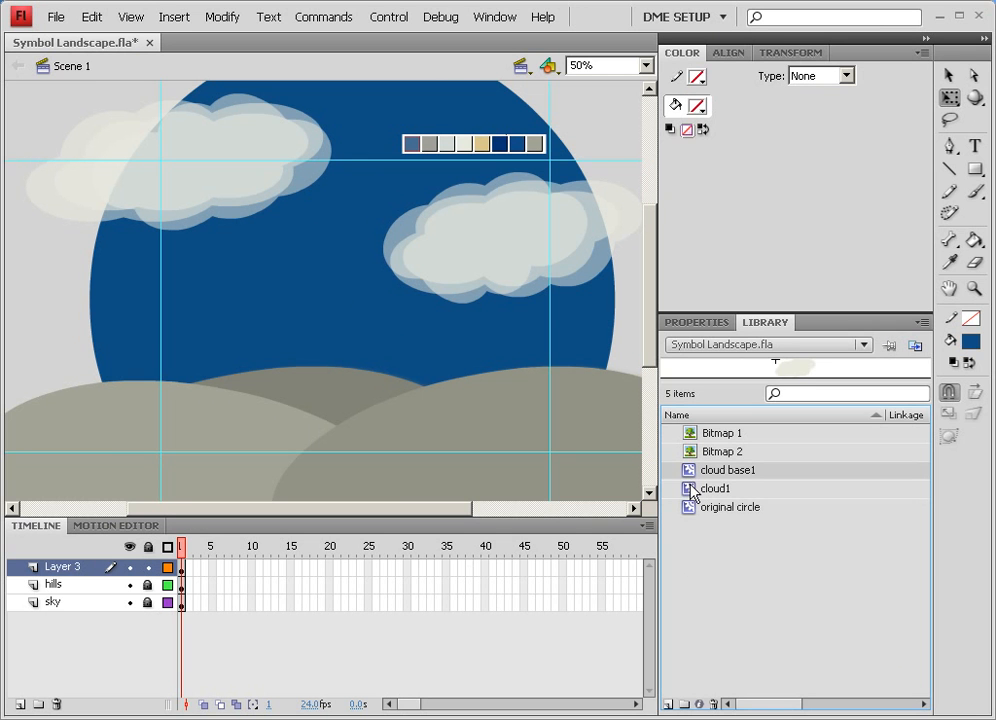
{"action": "left_click", "coordinate": [692, 489]}
{"action": "left_click", "coordinate": [690, 507]}
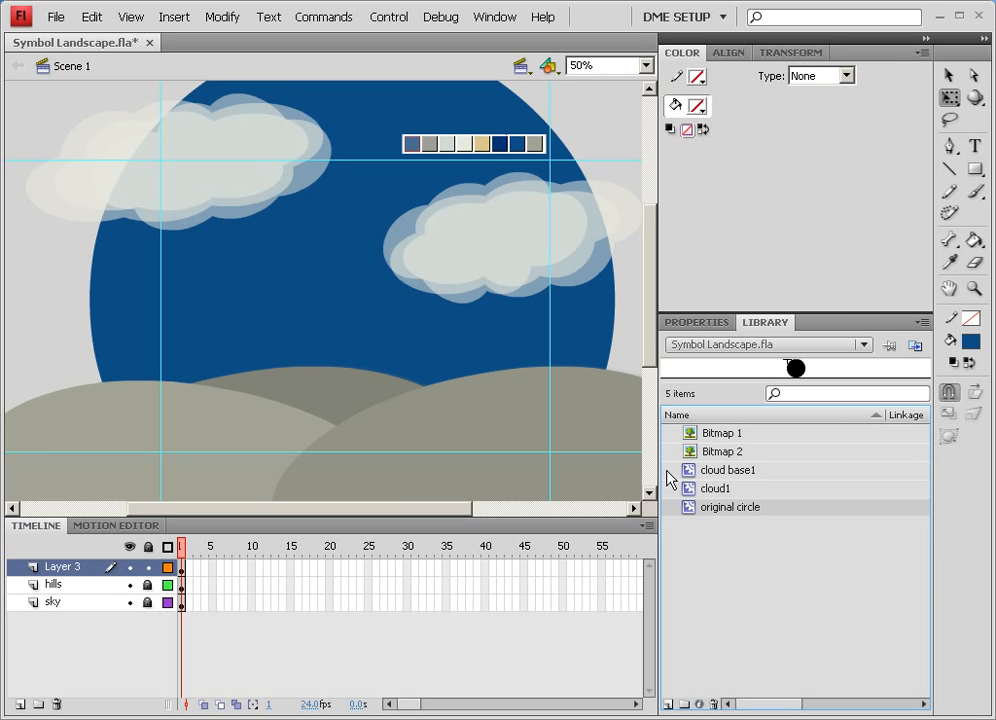
{"action": "left_click", "coordinate": [692, 436]}
{"action": "left_click", "coordinate": [694, 450]}
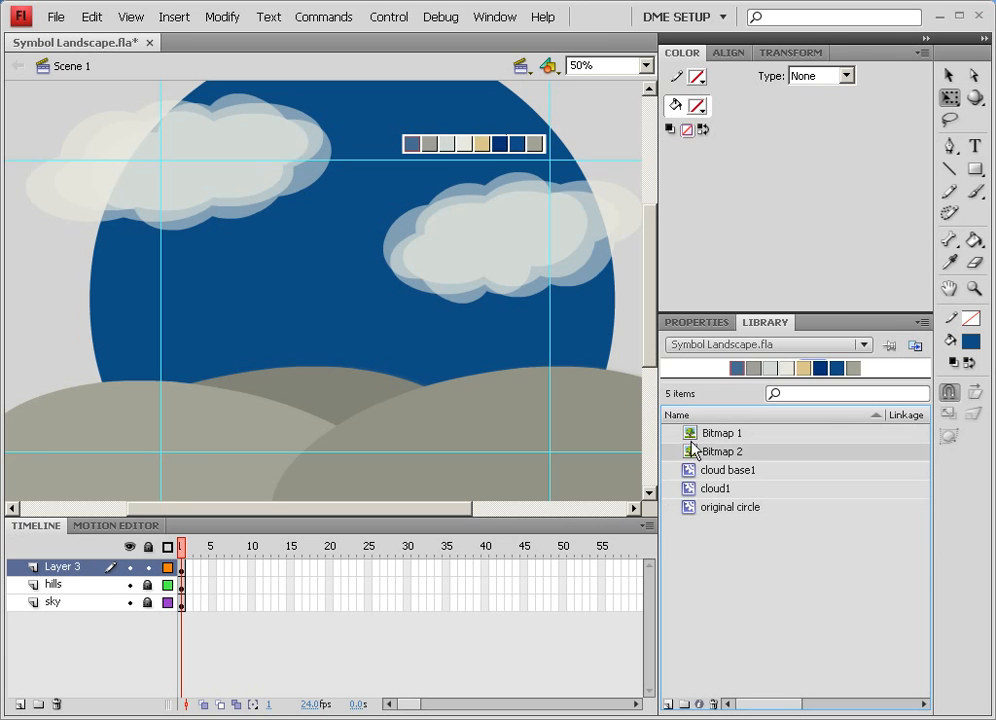
{"action": "left_click", "coordinate": [694, 436]}
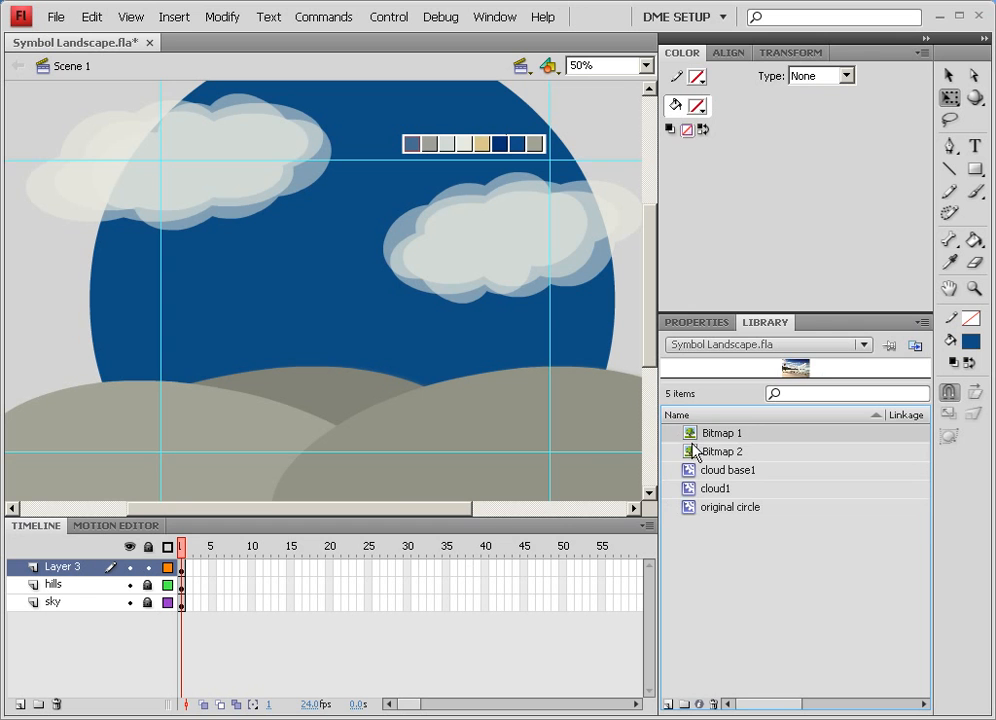
{"action": "left_click", "coordinate": [694, 451]}
{"action": "left_click", "coordinate": [690, 436]}
{"action": "left_click", "coordinate": [692, 451]}
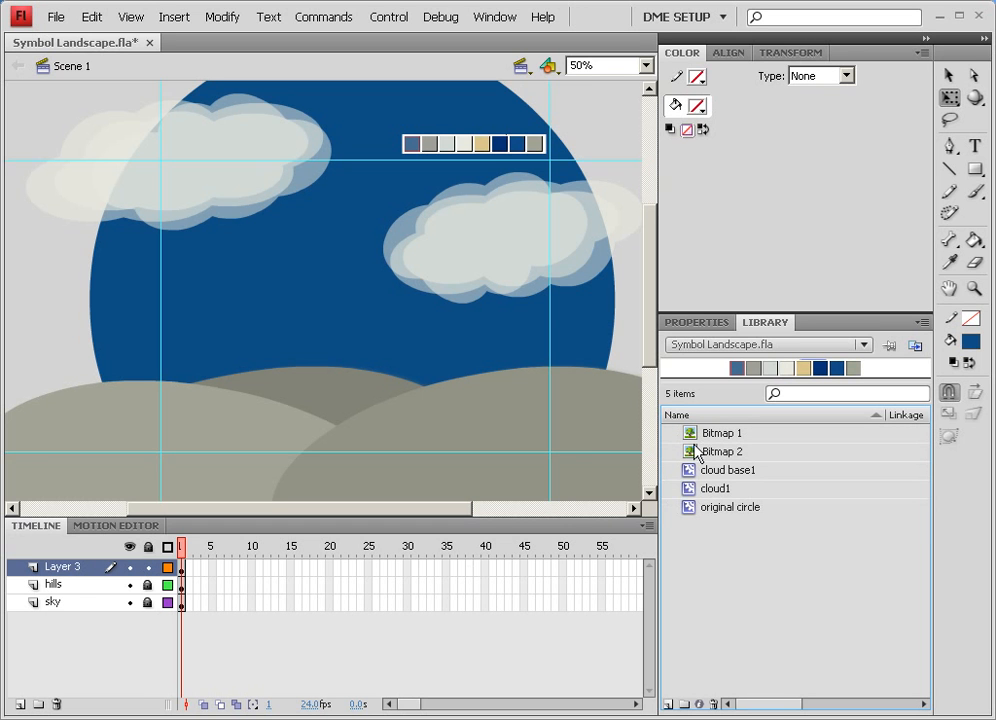
{"action": "left_click", "coordinate": [735, 437]}
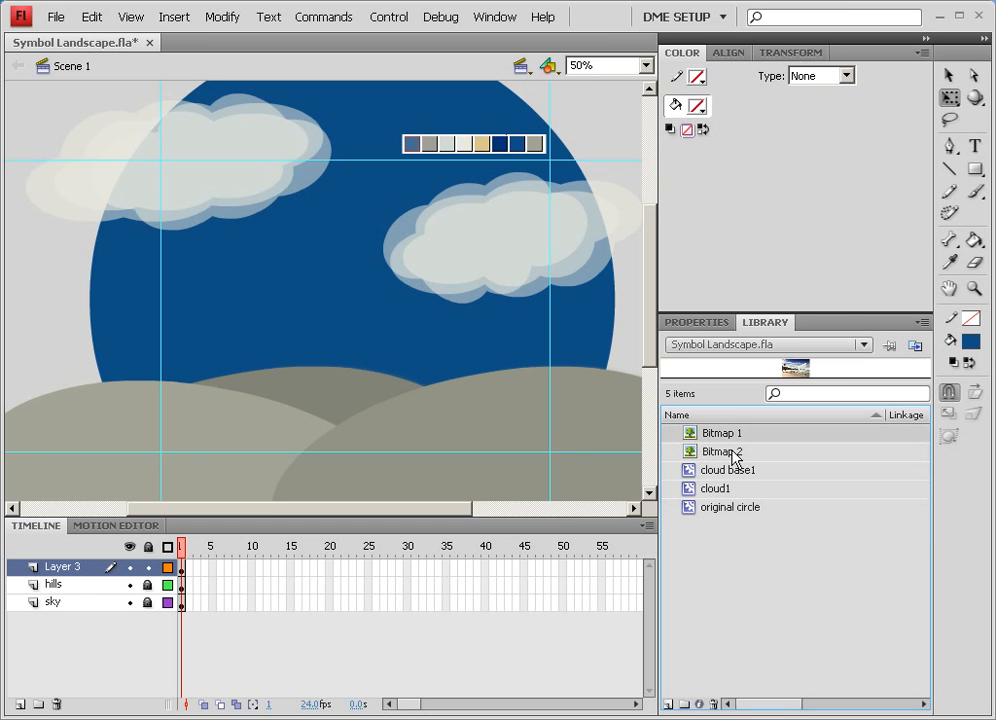
{"action": "left_click", "coordinate": [733, 451]}
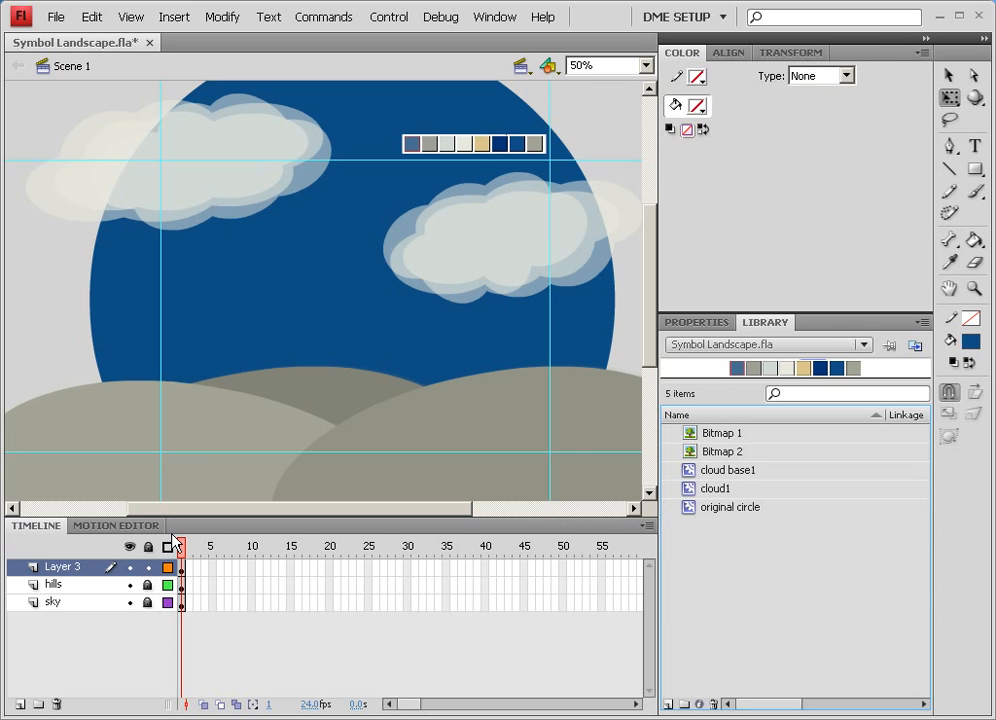
{"action": "key", "text": "ctrl+s"}
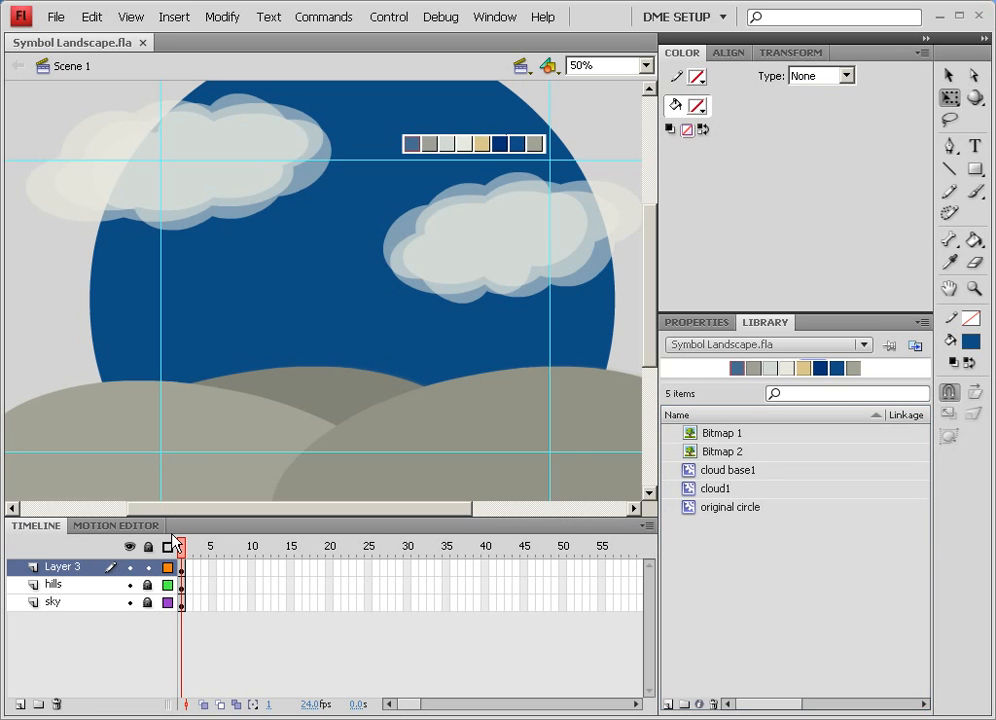
Delete the original circle symbol from the library, then revert the document to its last saved version
{"action": "left_click", "coordinate": [689, 511]}
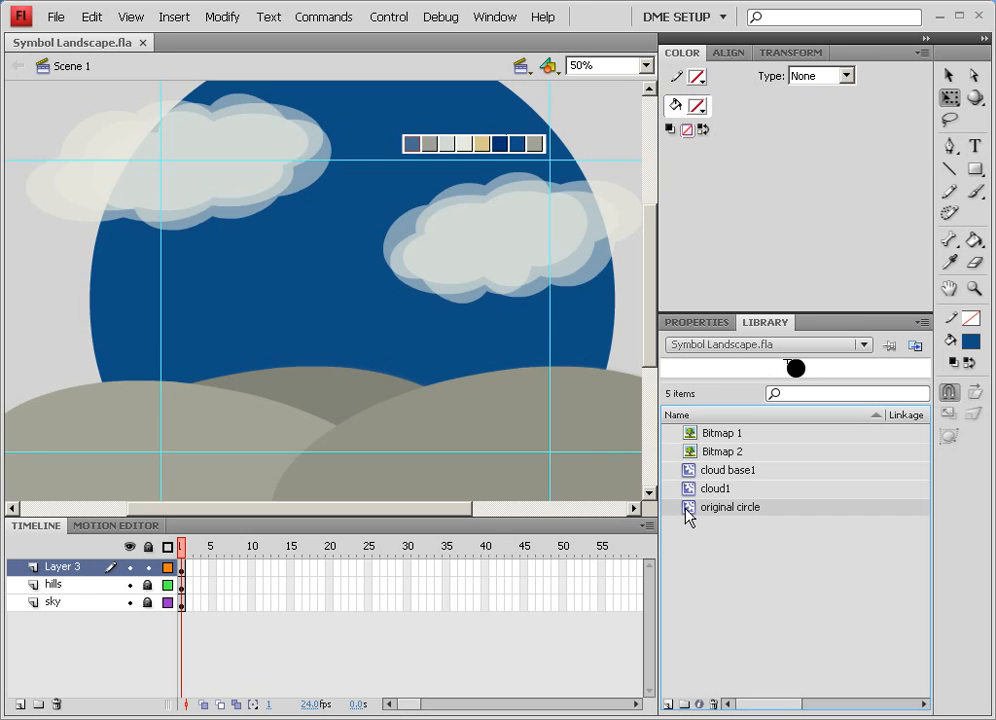
{"action": "key", "text": "Delete"}
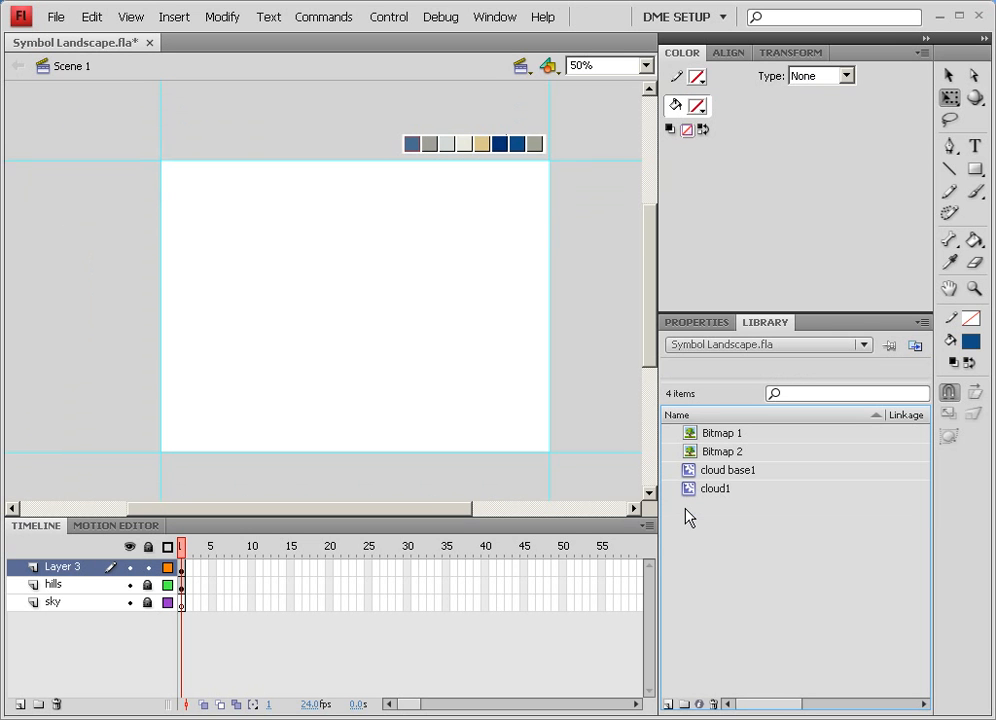
{"action": "left_click_drag", "start_coordinate": [688, 492], "coordinate": [507, 400]}
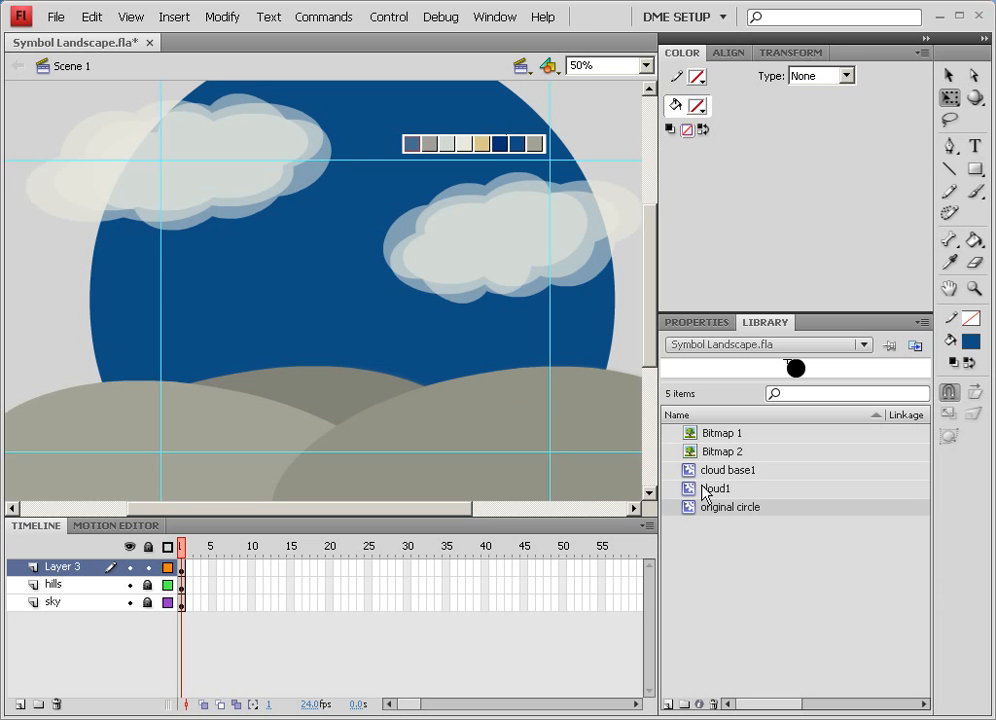
{"action": "left_click_drag", "start_coordinate": [692, 507], "coordinate": [588, 399]}
{"action": "left_click", "coordinate": [420, 270]}
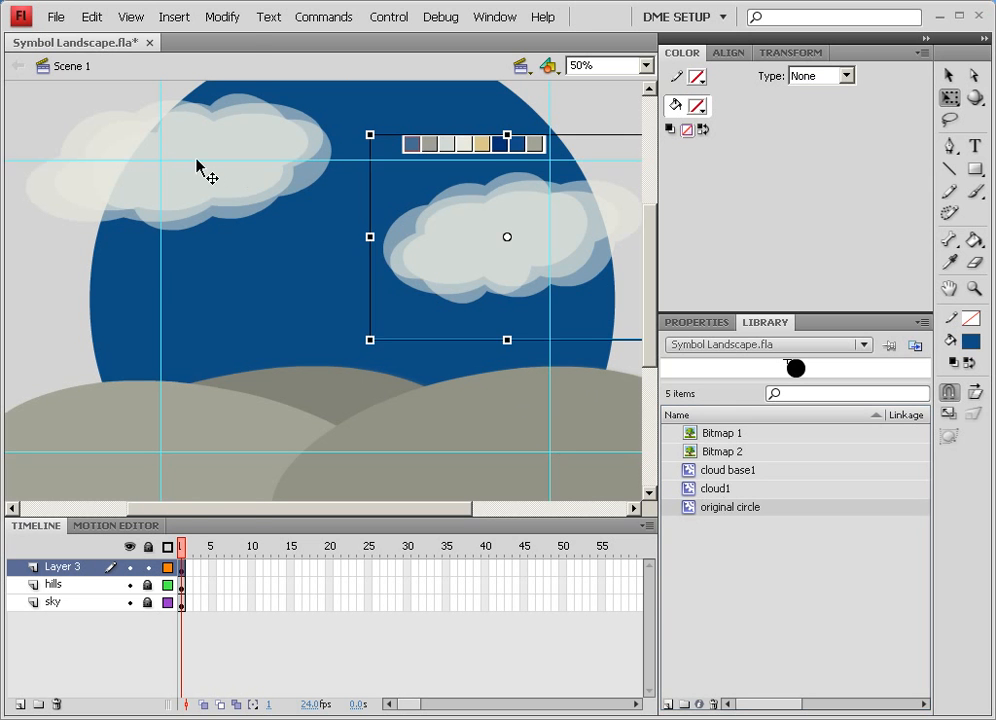
{"action": "left_click", "coordinate": [200, 167]}
{"action": "left_click", "coordinate": [57, 17]}
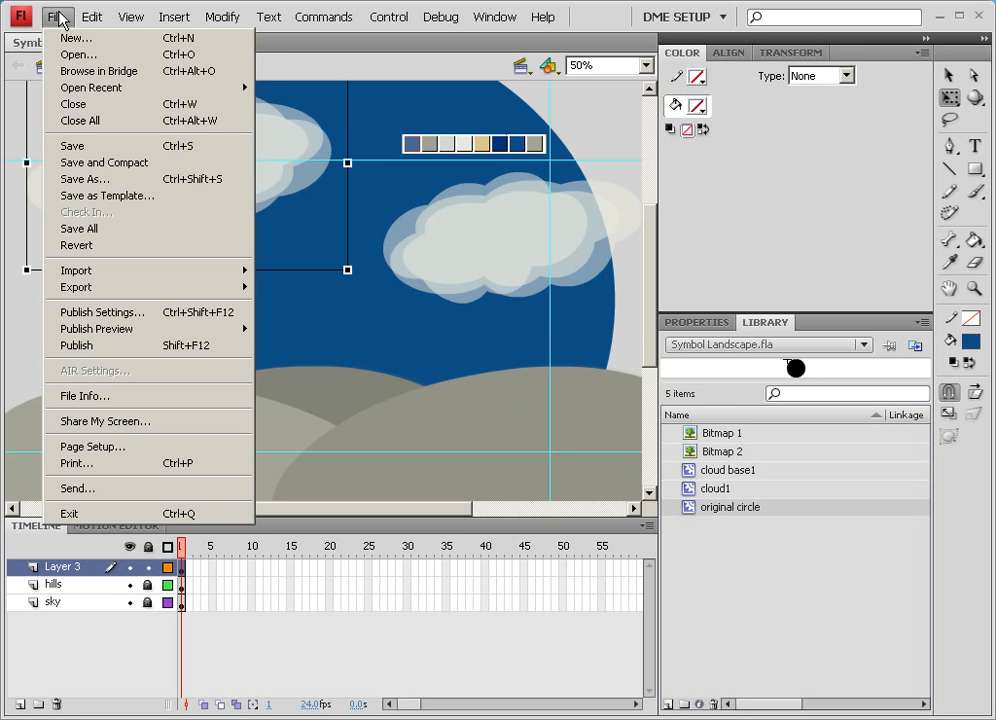
{"action": "left_click", "coordinate": [90, 245]}
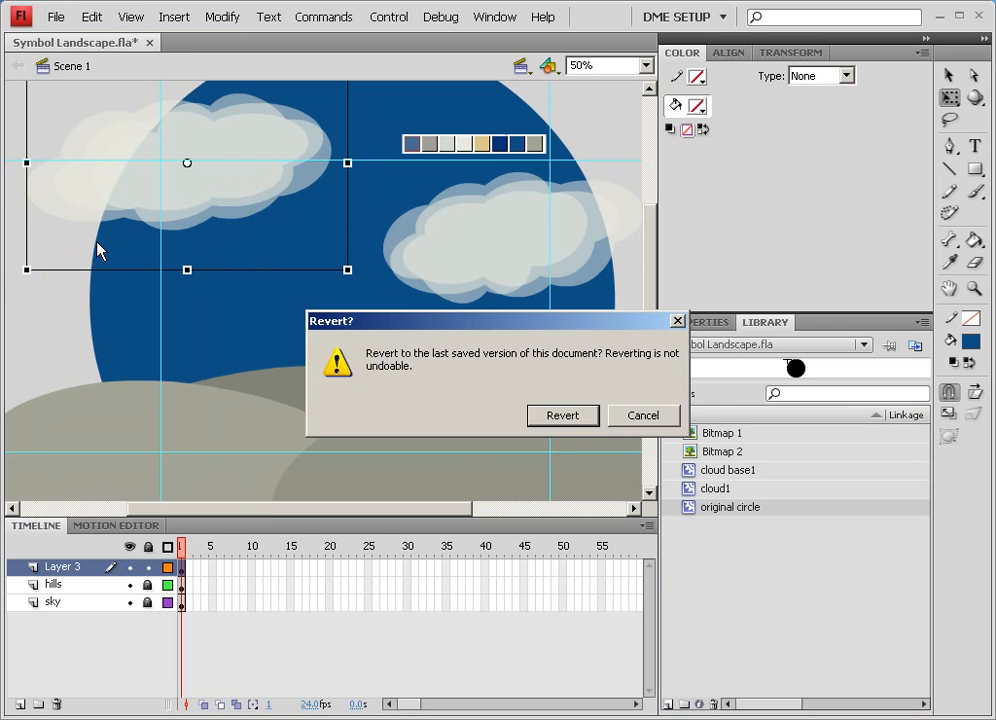
{"action": "left_click", "coordinate": [565, 418]}
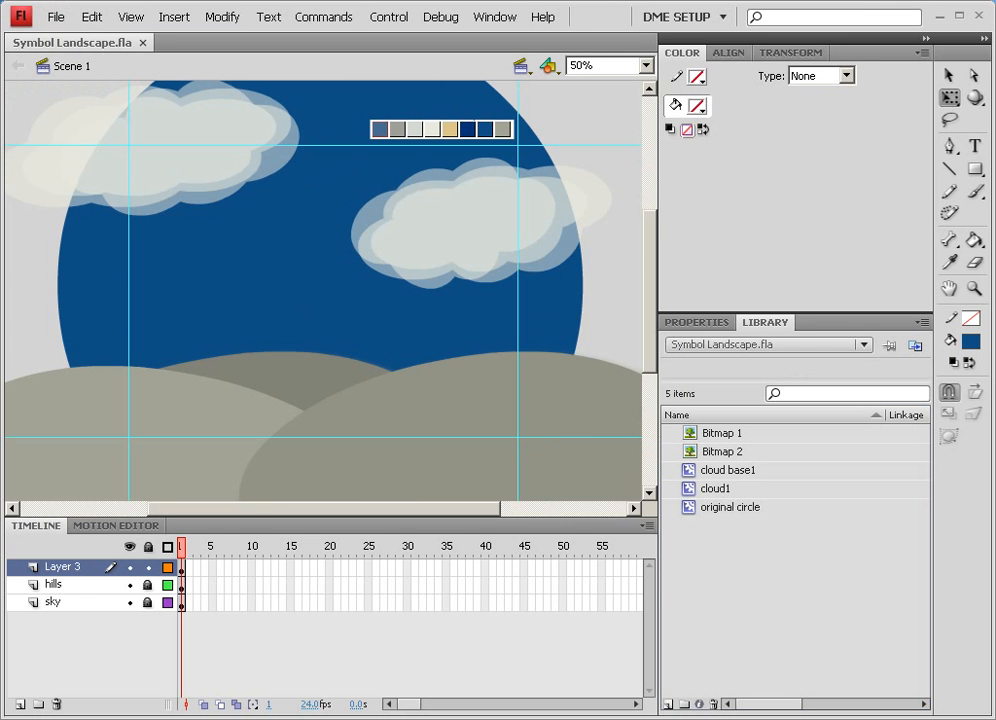
{"action": "left_click", "coordinate": [320, 719]}
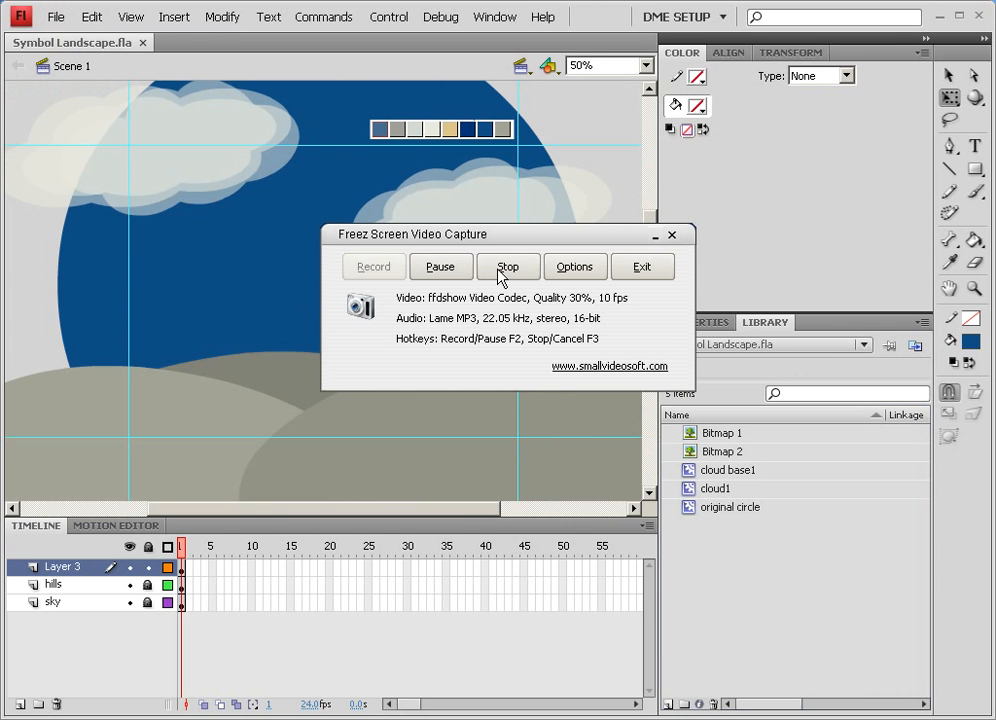